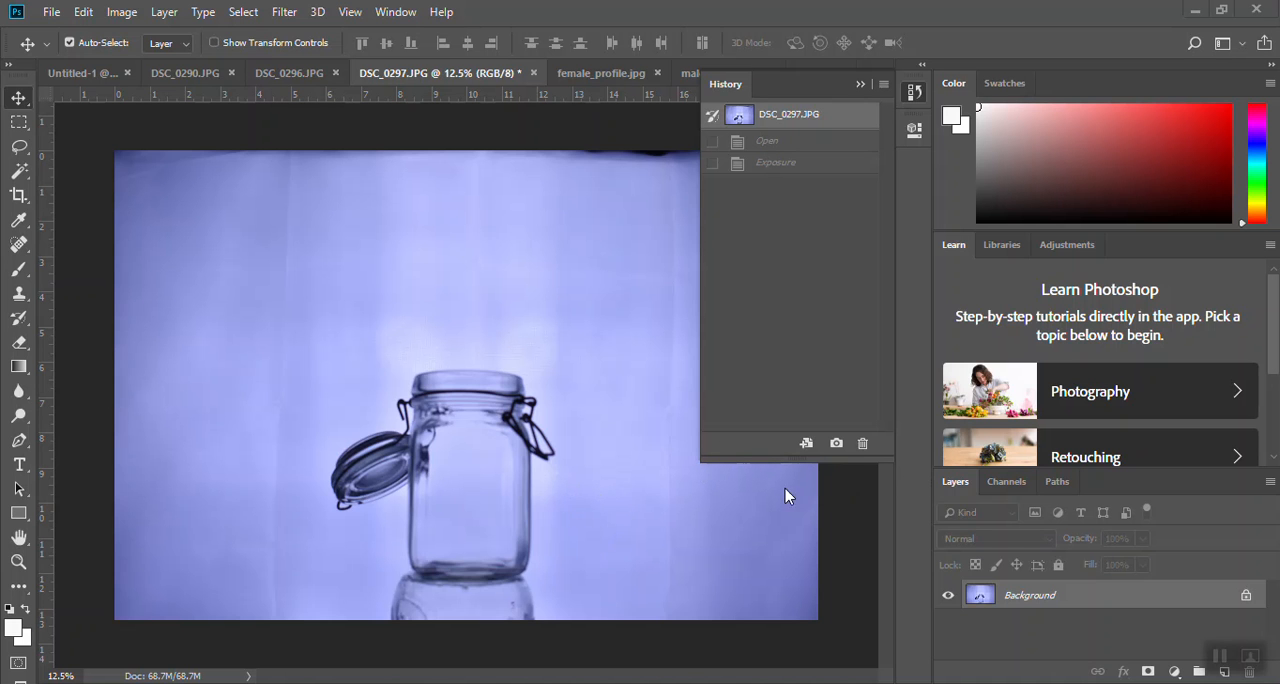
- Check the image size settings of DSC_0297.JPG, keeping the resolution at 300 pixels/inch
{"action": "left_click", "coordinate": [913, 97]}
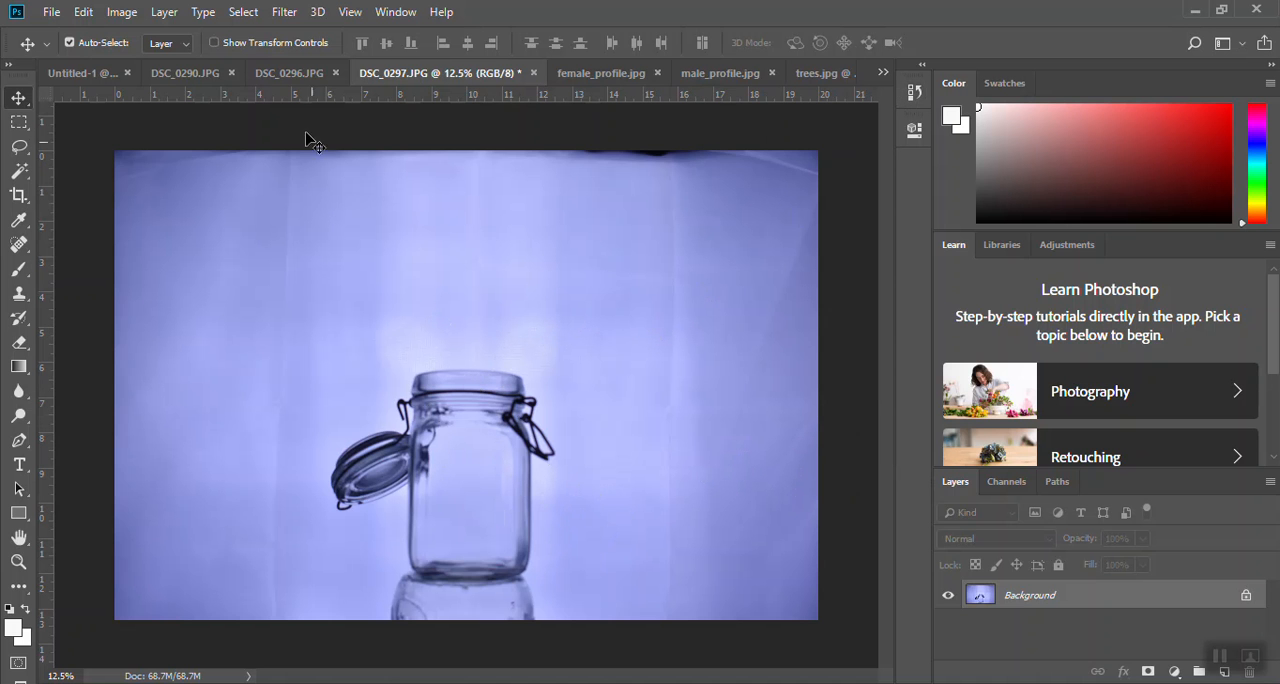
{"action": "left_click", "coordinate": [124, 12]}
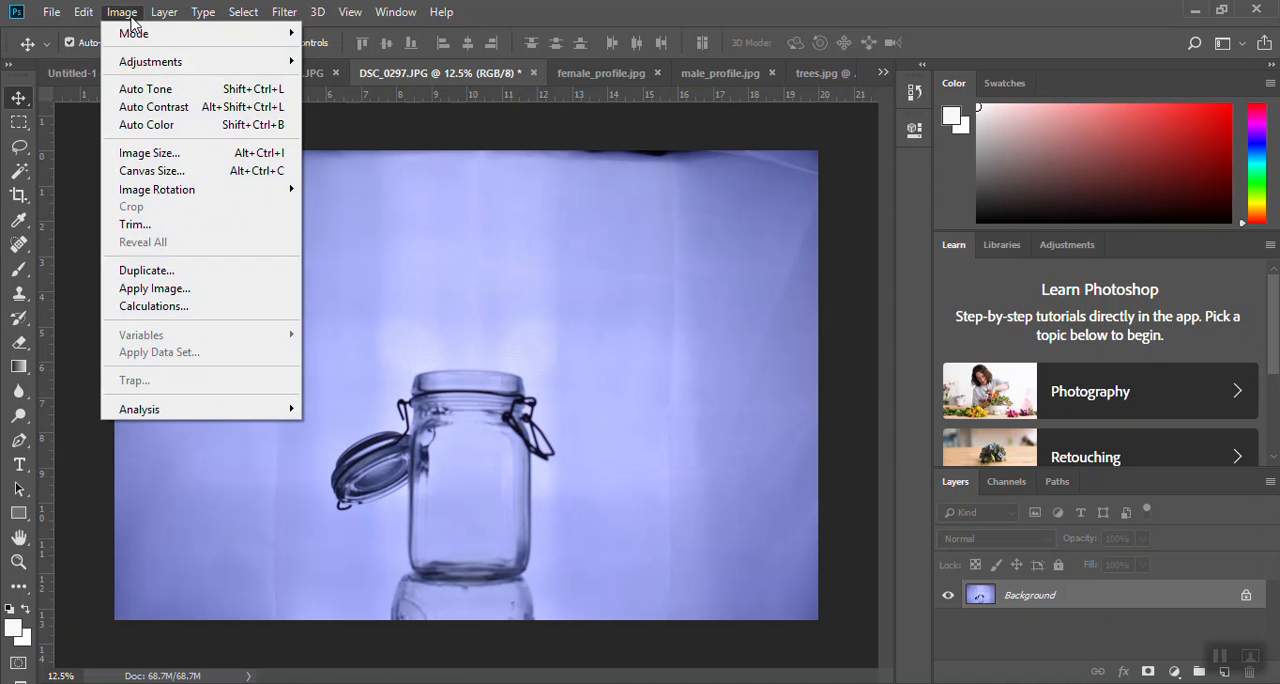
{"action": "left_click", "coordinate": [160, 154]}
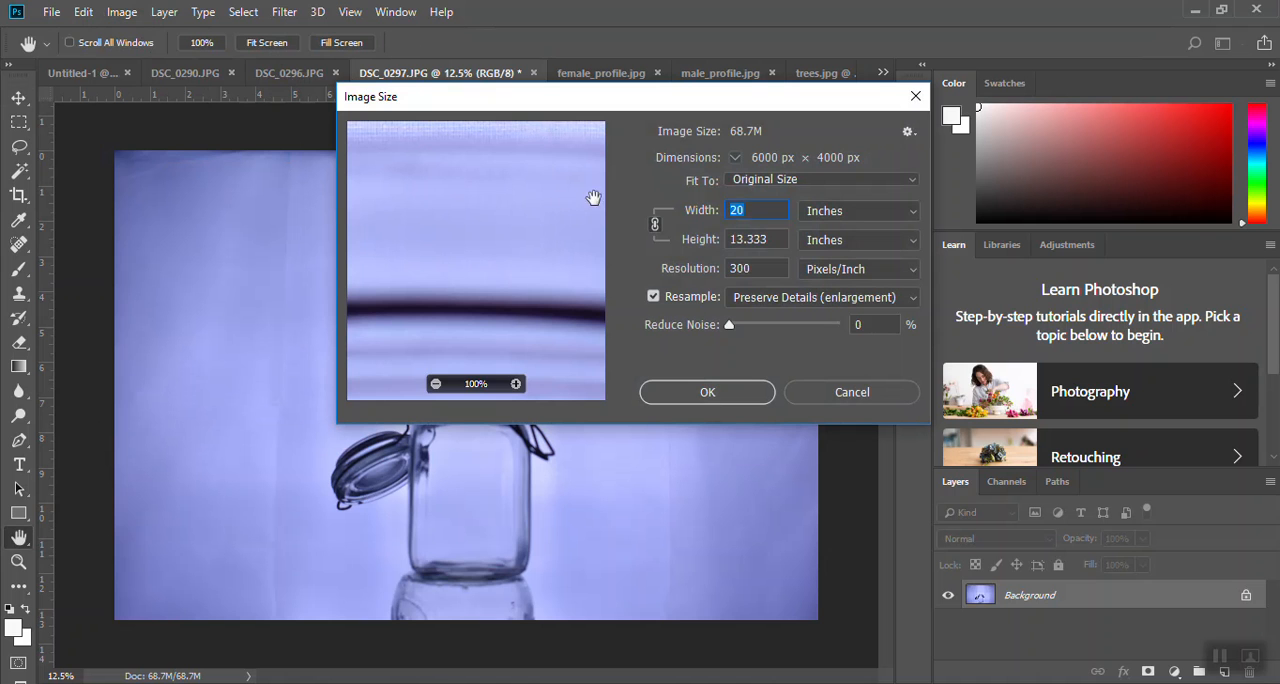
{"action": "left_click_drag", "start_coordinate": [755, 271], "coordinate": [714, 270]}
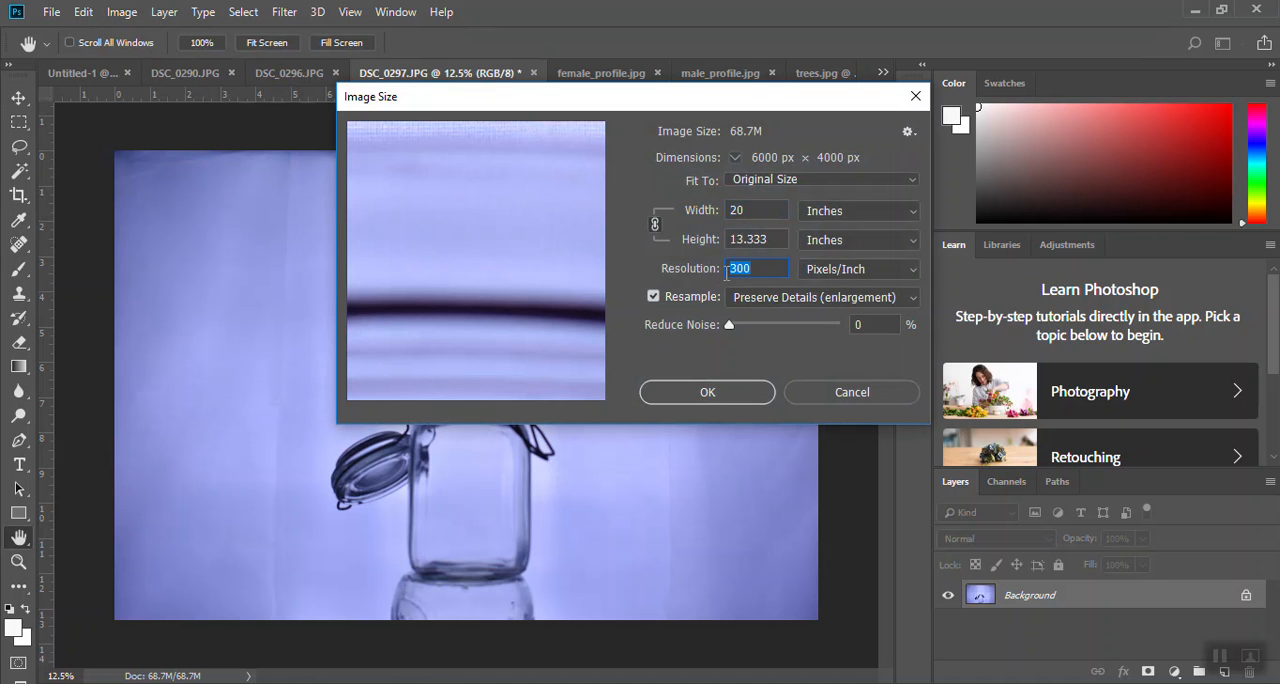
{"action": "left_click", "coordinate": [752, 268]}
{"action": "left_click", "coordinate": [712, 393]}
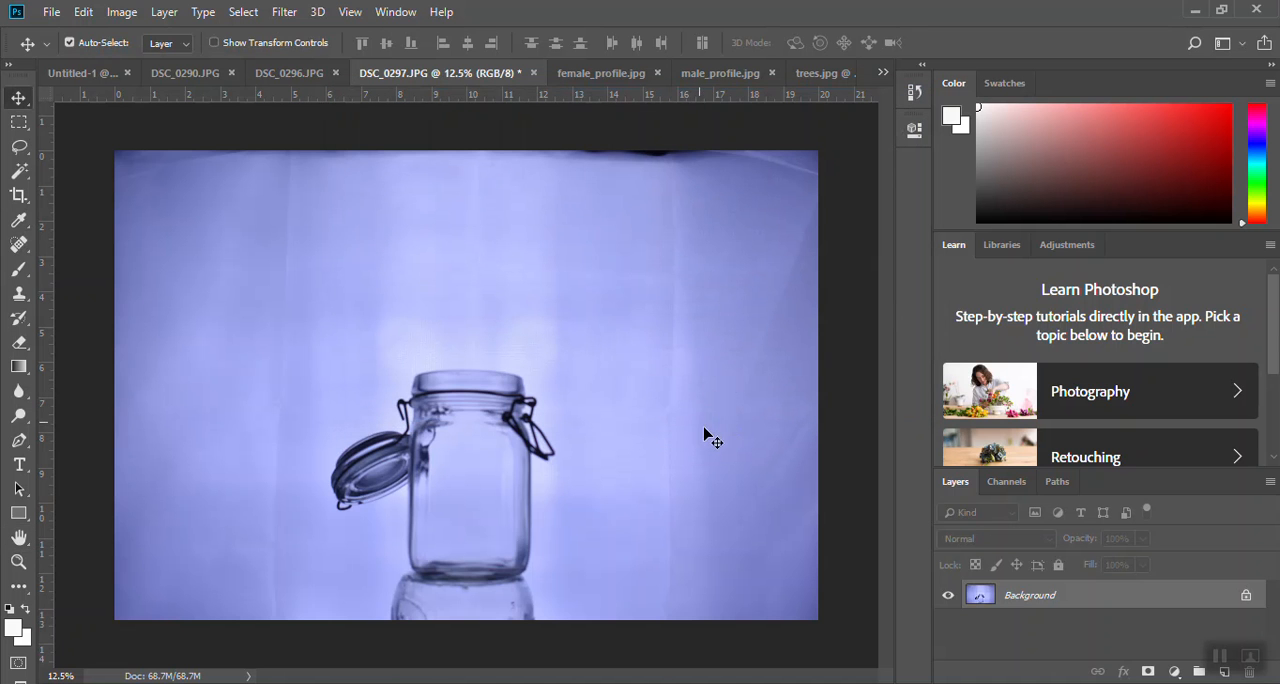
- Apply an Exposure adjustment to the jar photo with exposure +0.52 and gamma correction 0.92
{"action": "left_click", "coordinate": [124, 11]}
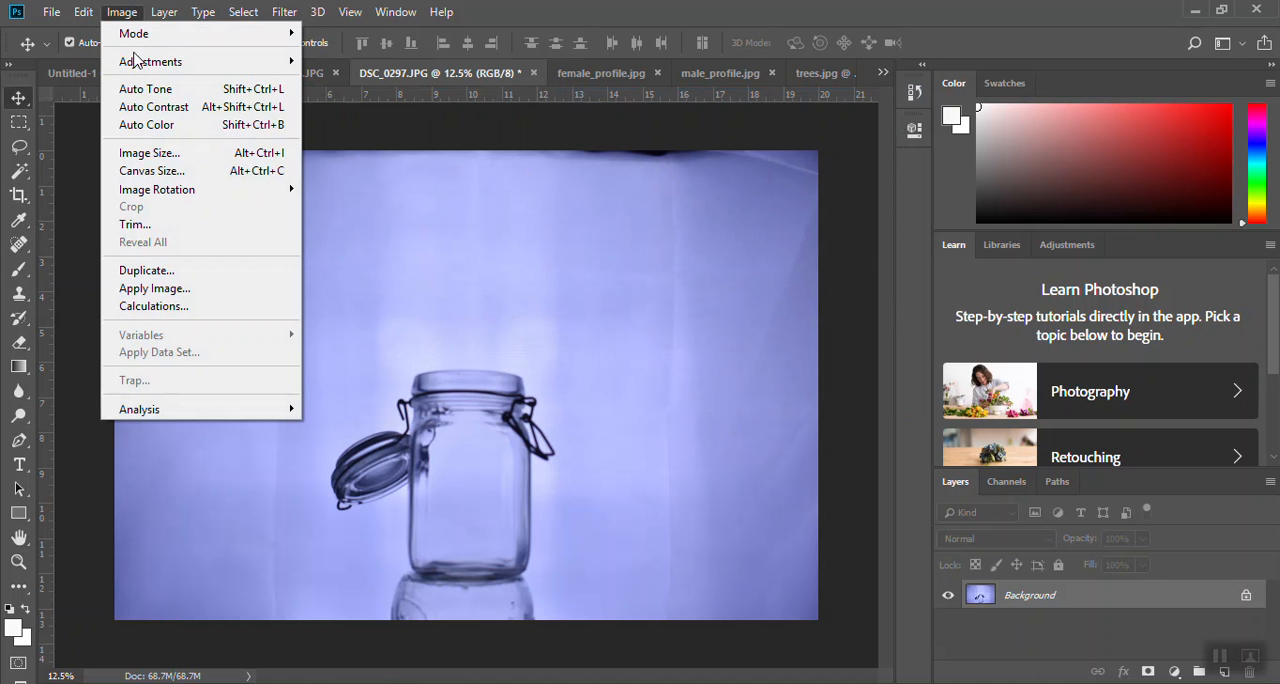
{"action": "mouse_move", "coordinate": [138, 63]}
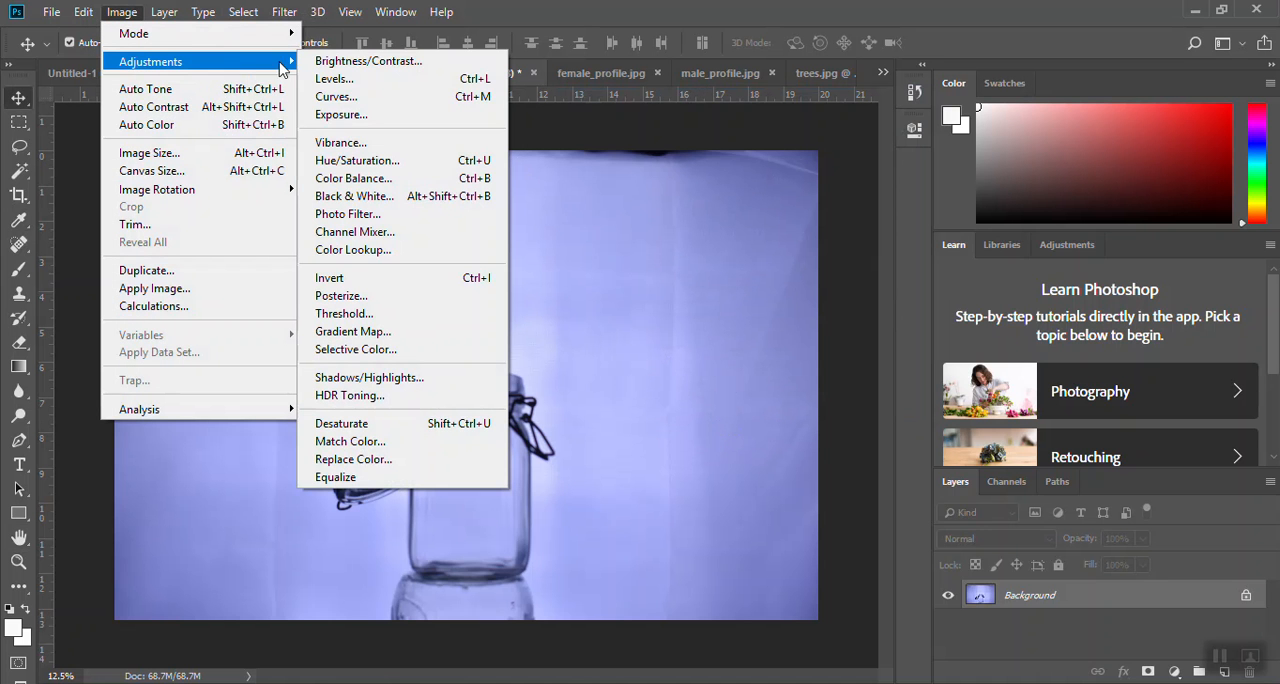
{"action": "left_click", "coordinate": [340, 115]}
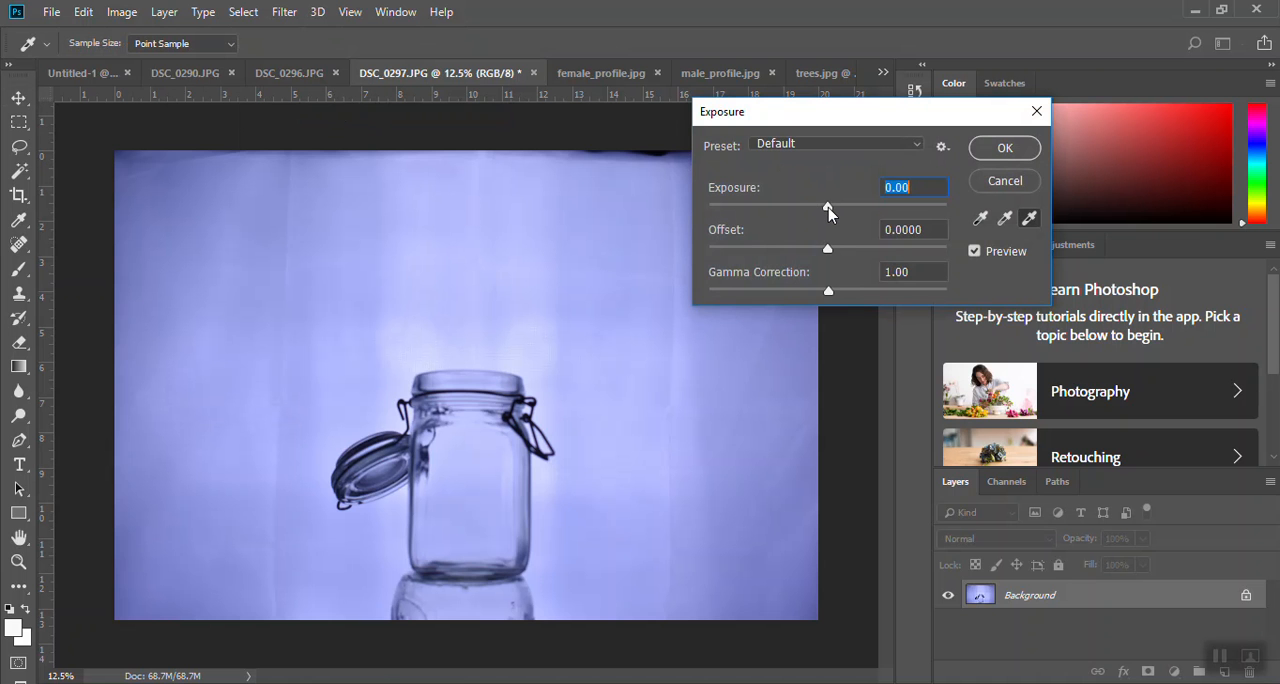
{"action": "left_click_drag", "start_coordinate": [828, 208], "coordinate": [843, 212]}
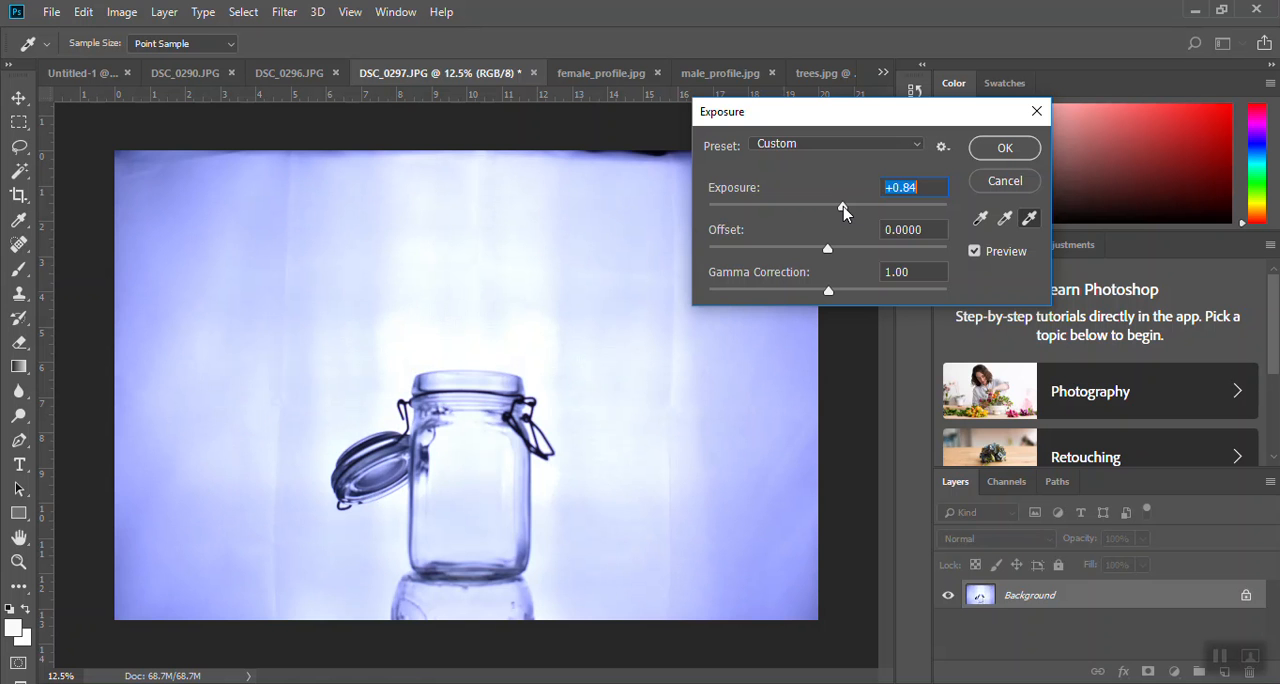
{"action": "left_click_drag", "start_coordinate": [843, 212], "coordinate": [836, 212]}
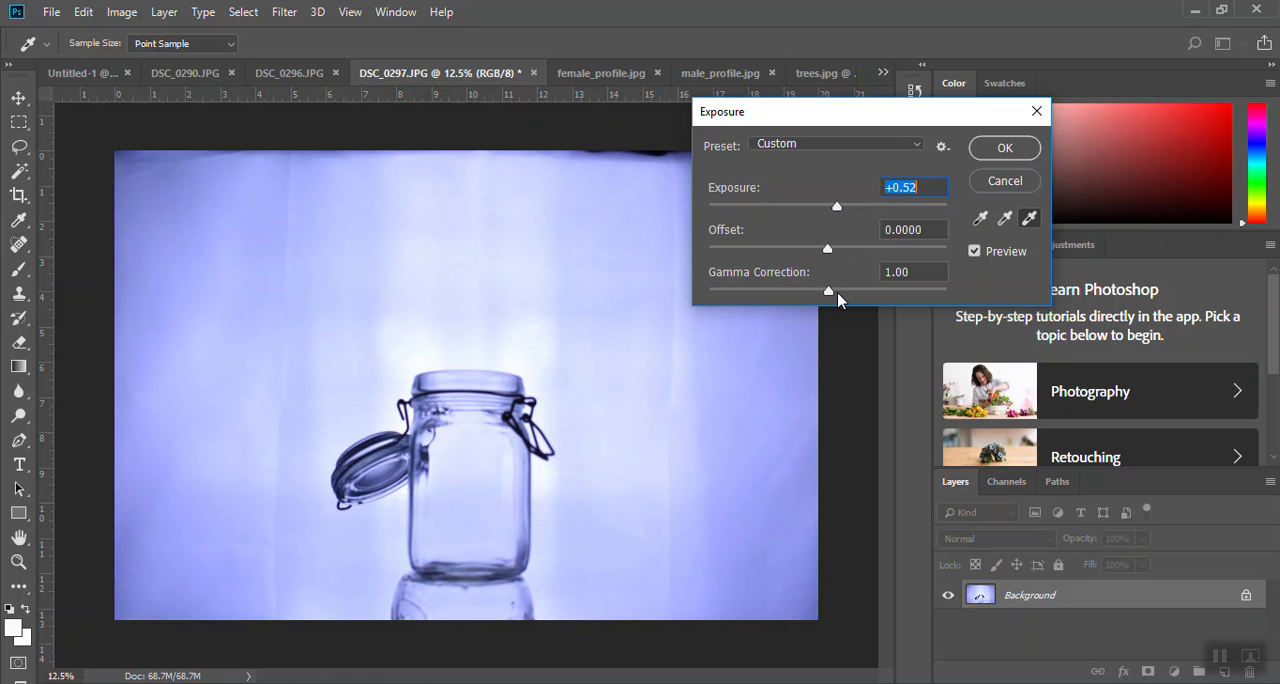
{"action": "mouse_move", "coordinate": [827, 291]}
{"action": "left_mouse_down"}
{"action": "mouse_move", "coordinate": [810, 294]}
{"action": "mouse_move", "coordinate": [836, 294]}
{"action": "left_mouse_up"}
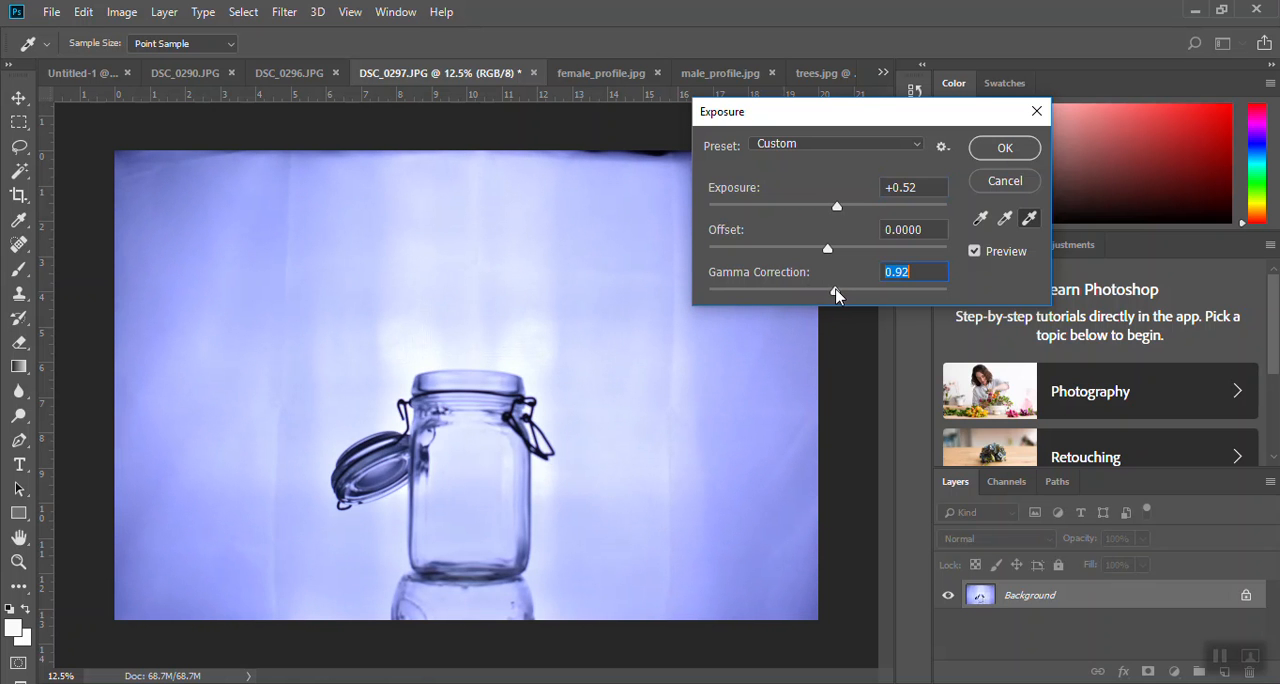
{"action": "left_click", "coordinate": [1005, 149]}
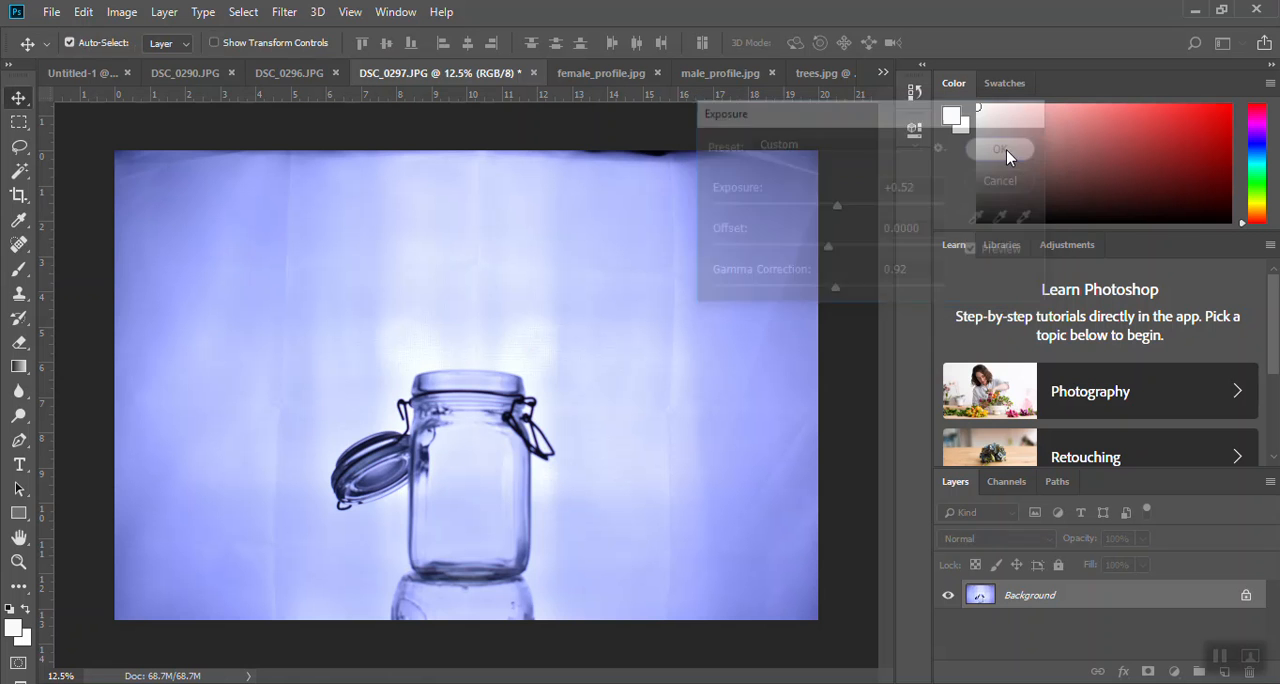
- Apply a Brightness/Contrast adjustment to the photo with brightness 12 and contrast 8
{"action": "left_click", "coordinate": [121, 12]}
{"action": "mouse_move", "coordinate": [289, 68]}
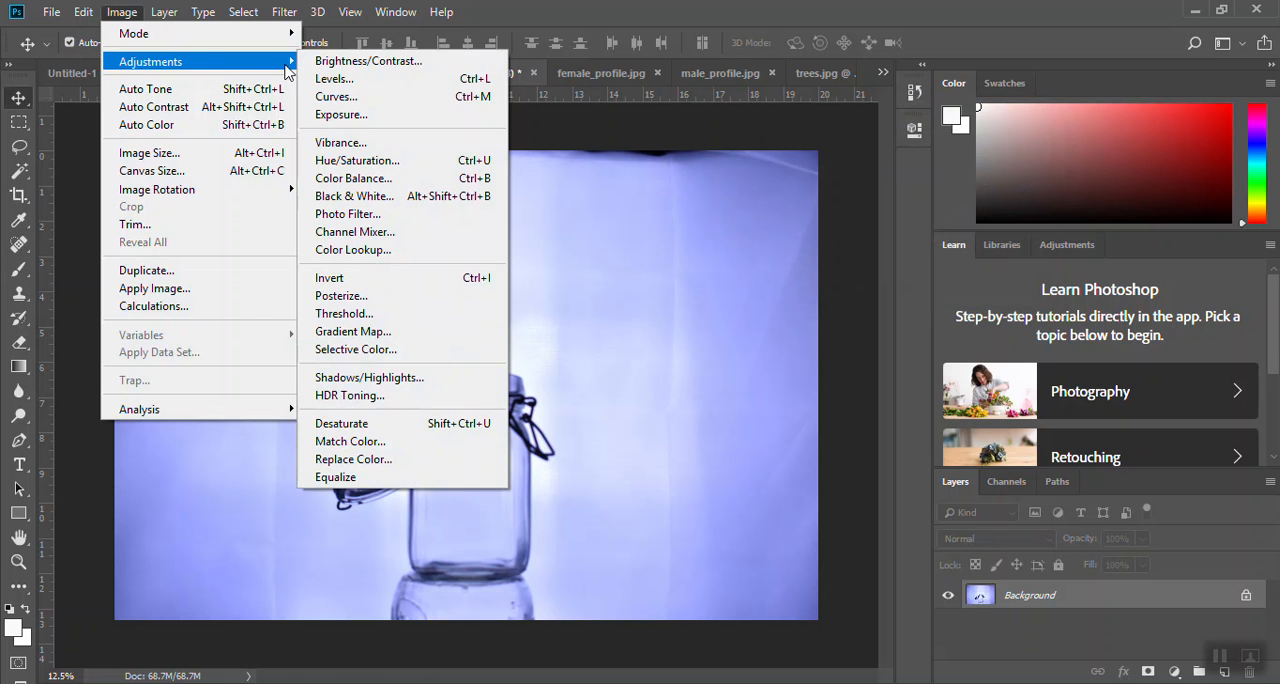
{"action": "left_click", "coordinate": [361, 64]}
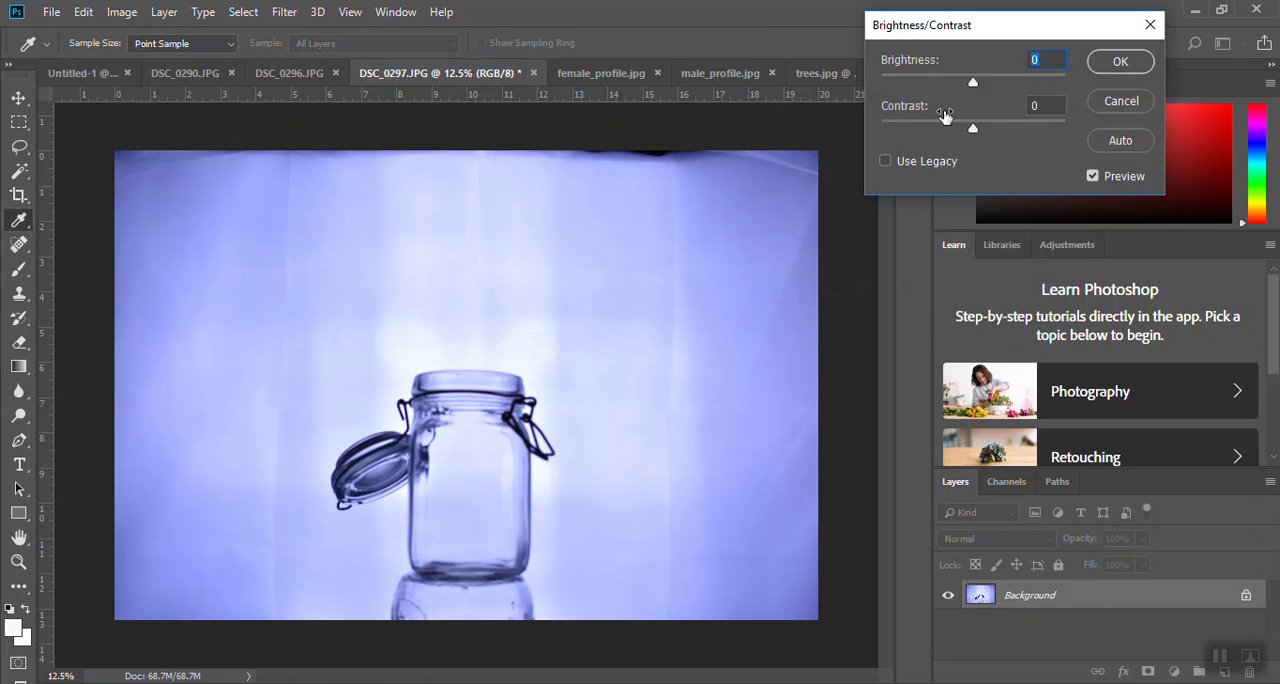
{"action": "left_click_drag", "start_coordinate": [977, 86], "coordinate": [981, 122]}
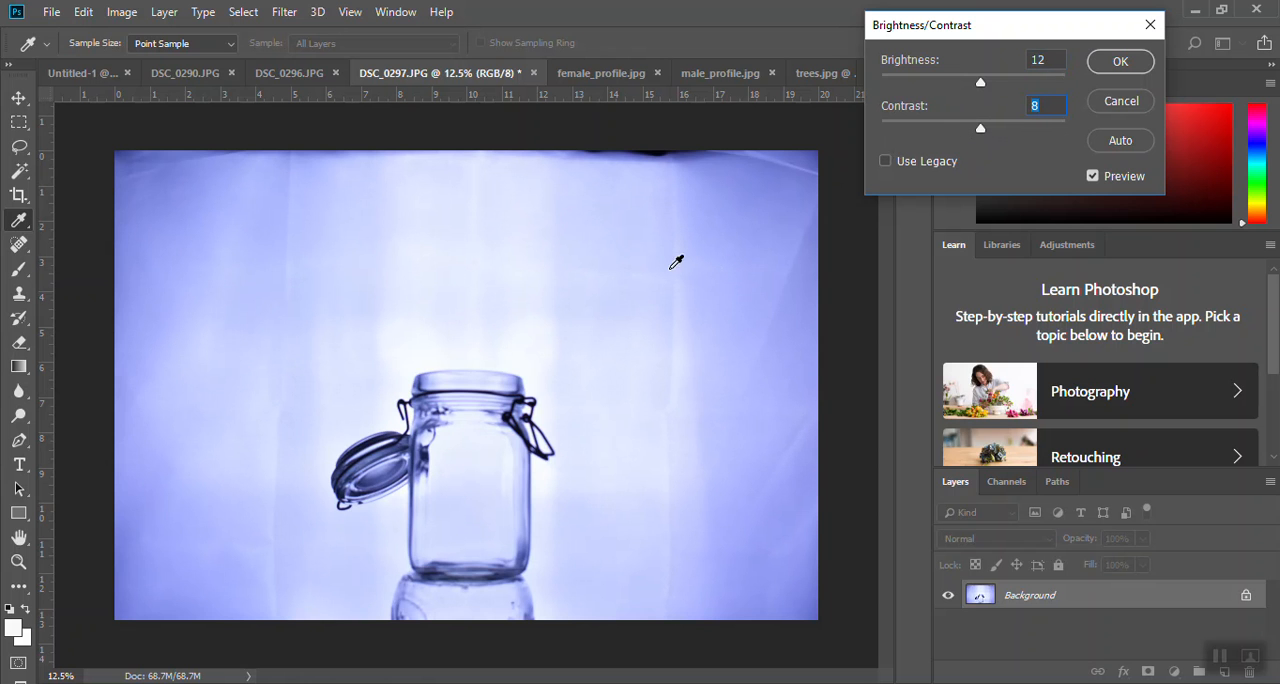
{"action": "left_click", "coordinate": [1120, 62]}
- Apply a Levels adjustment to the RGB channel with black input level 36 and midtone 1.08
{"action": "left_click", "coordinate": [121, 12]}
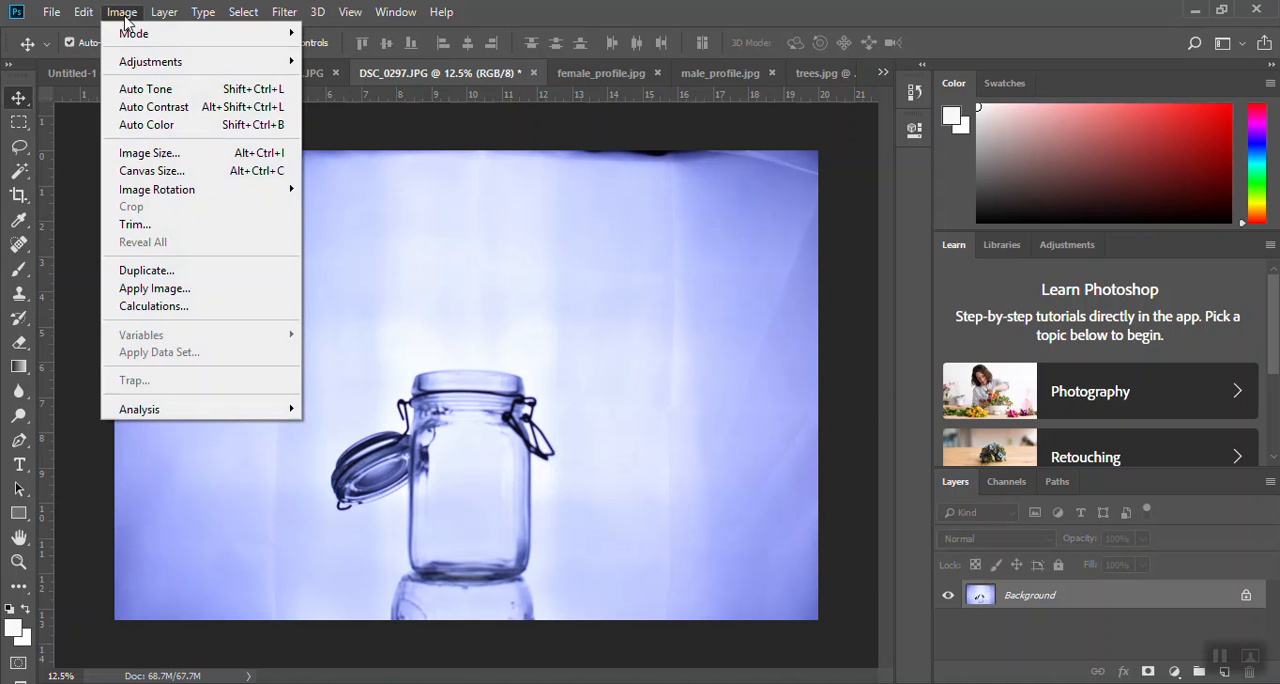
{"action": "mouse_move", "coordinate": [149, 63]}
{"action": "left_click", "coordinate": [360, 80]}
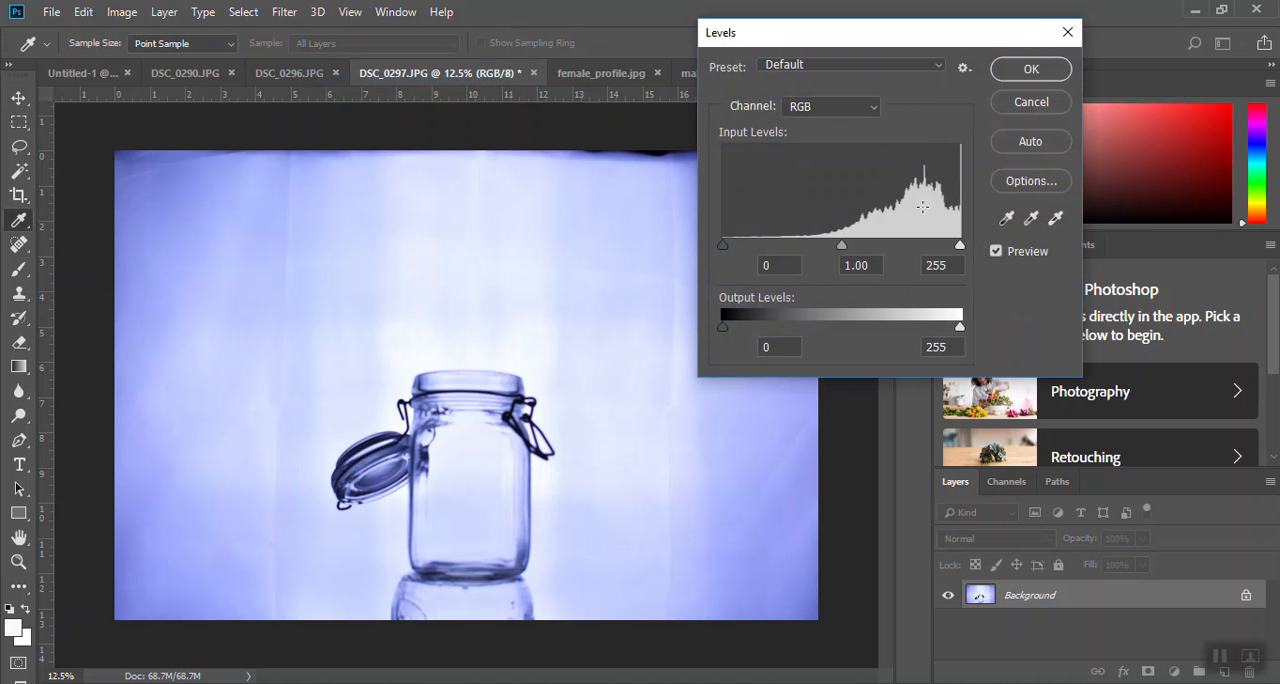
{"action": "left_click_drag", "start_coordinate": [724, 245], "coordinate": [756, 245]}
{"action": "mouse_move", "coordinate": [858, 245]}
{"action": "left_mouse_down"}
{"action": "mouse_move", "coordinate": [876, 246]}
{"action": "mouse_move", "coordinate": [853, 242]}
{"action": "left_mouse_up"}
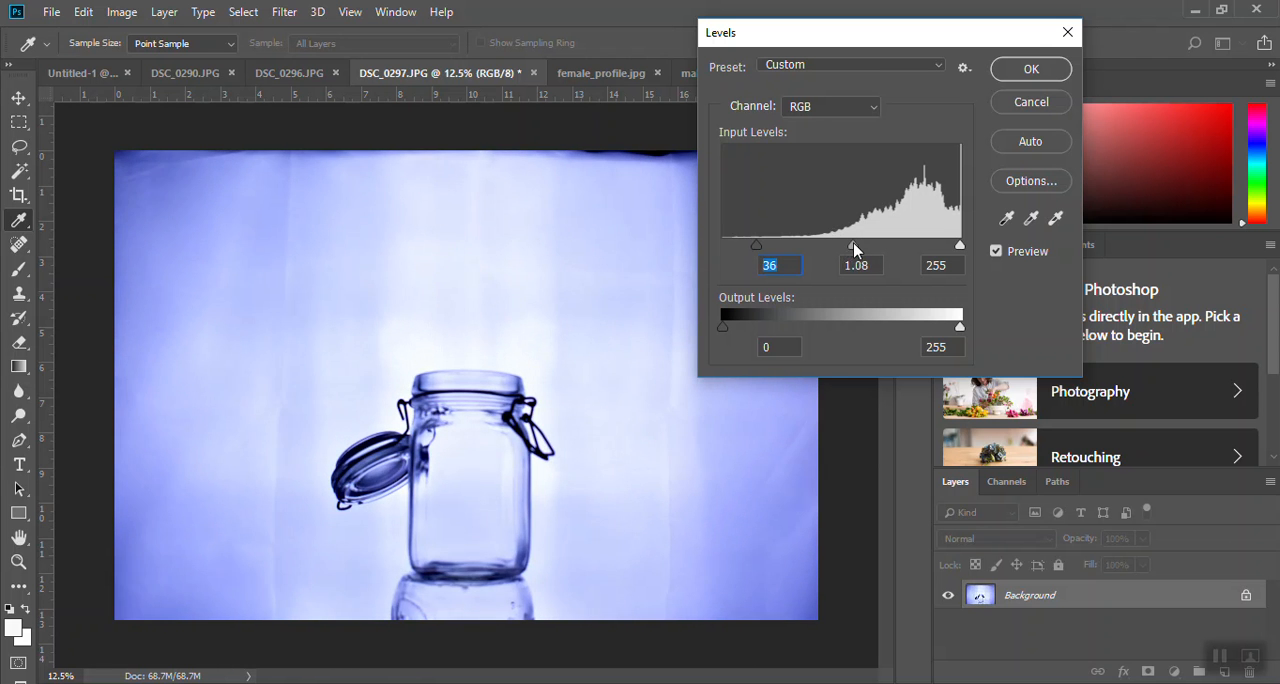
{"action": "left_click", "coordinate": [1015, 69]}
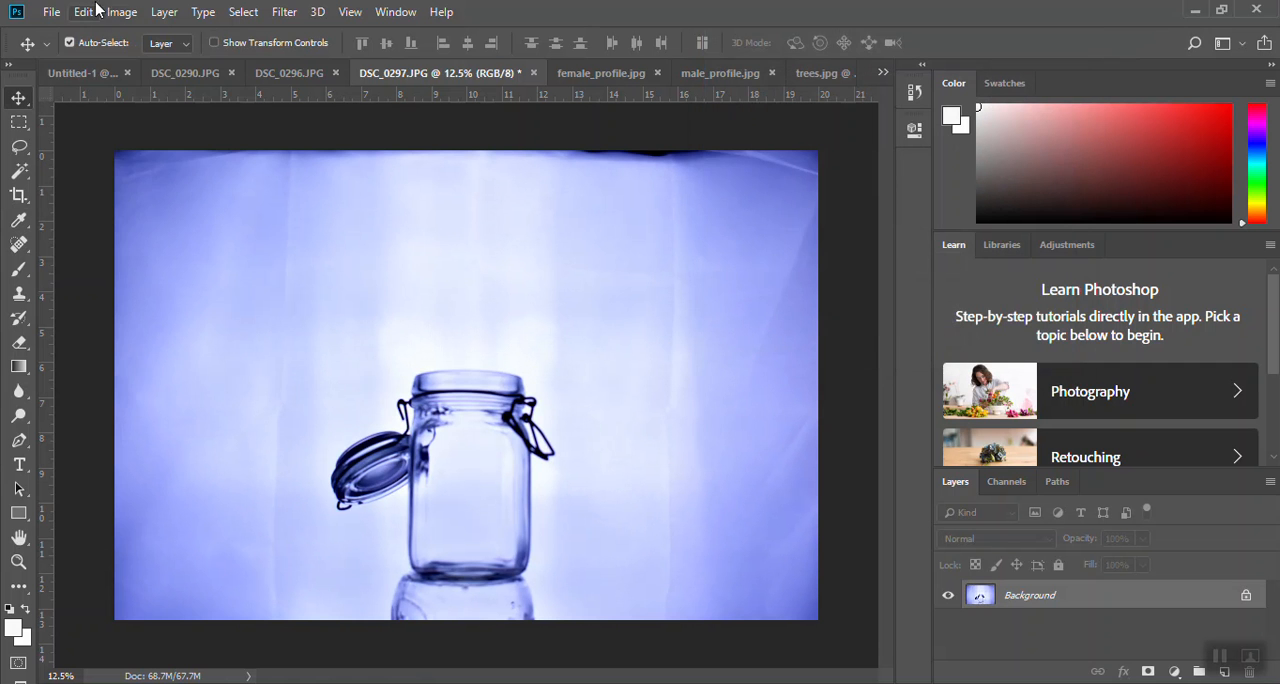
- Brighten the photo with a Curves adjustment on the RGB channel, raising a highlight point at input 183 to output 220
{"action": "left_click", "coordinate": [122, 12]}
{"action": "mouse_move", "coordinate": [150, 66]}
{"action": "left_click", "coordinate": [345, 111]}
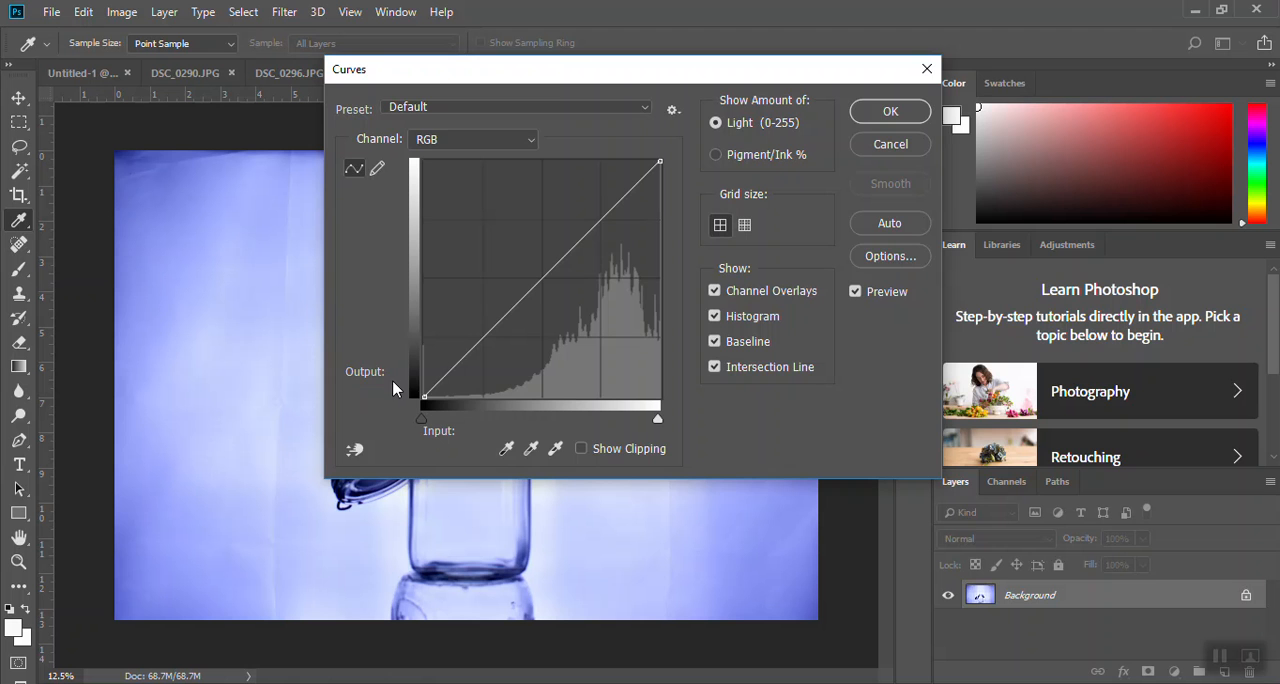
{"action": "left_click_drag", "start_coordinate": [556, 78], "coordinate": [799, 148]}
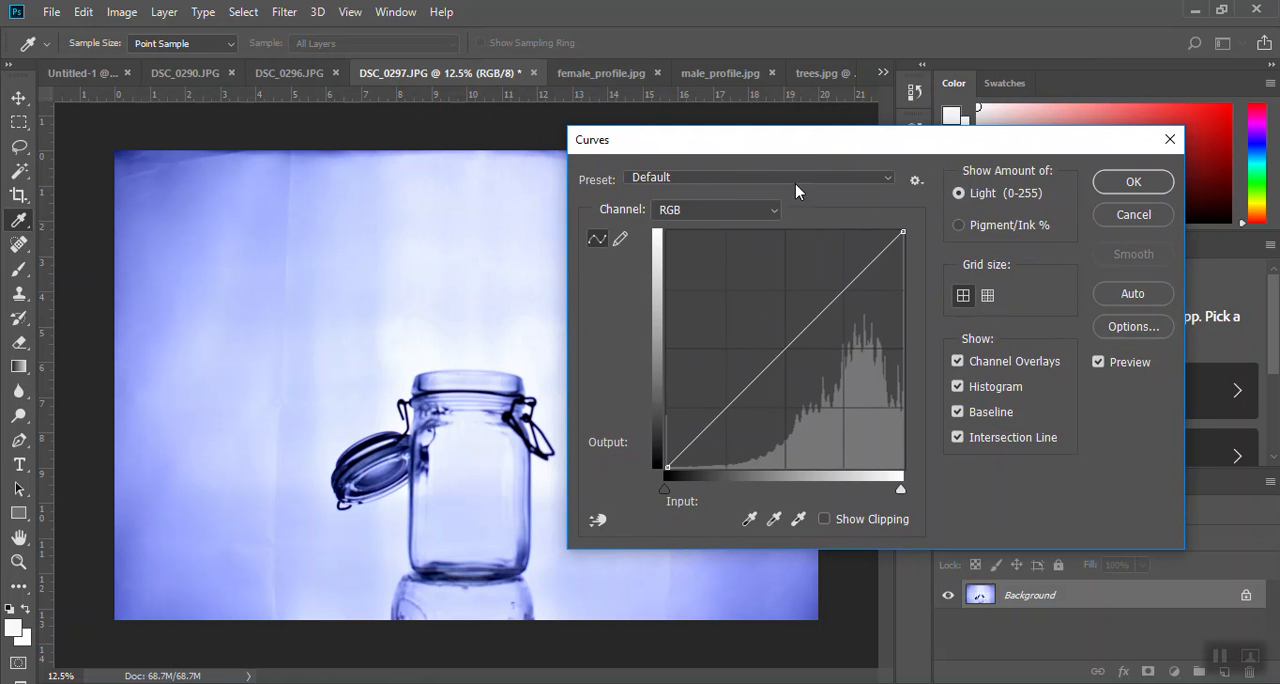
{"action": "left_click", "coordinate": [839, 296]}
{"action": "left_click_drag", "start_coordinate": [839, 296], "coordinate": [836, 263]}
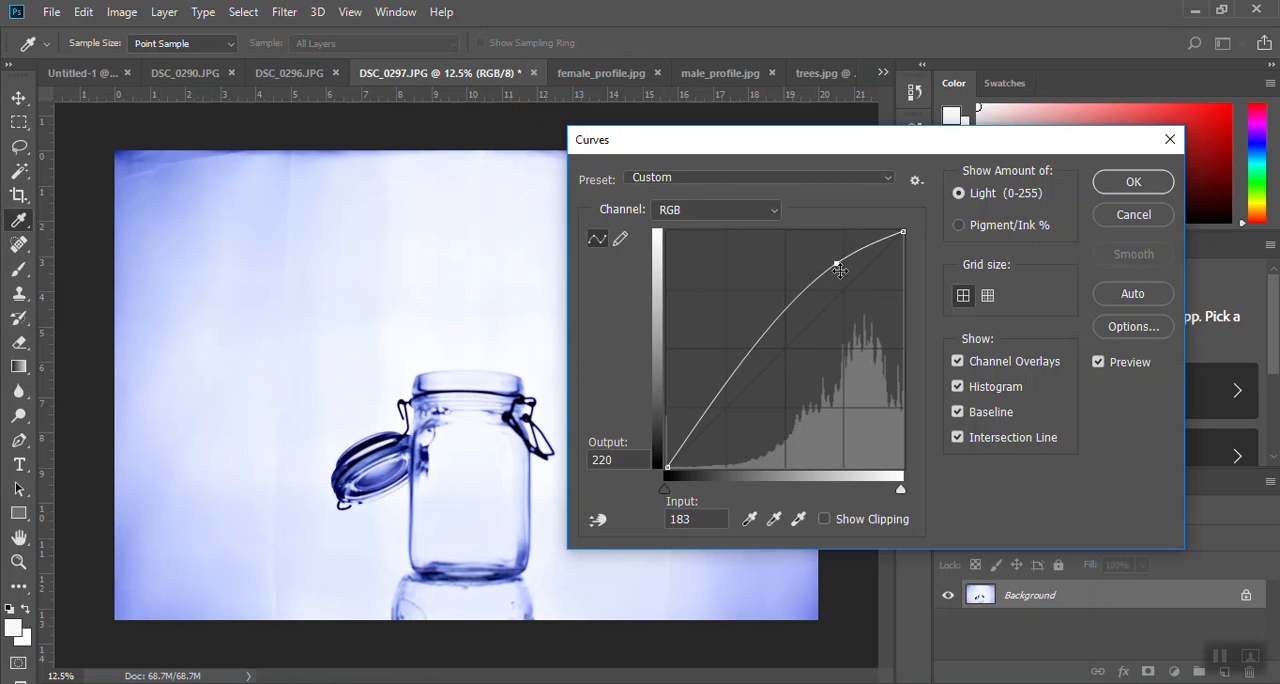
{"action": "left_click", "coordinate": [1133, 183]}
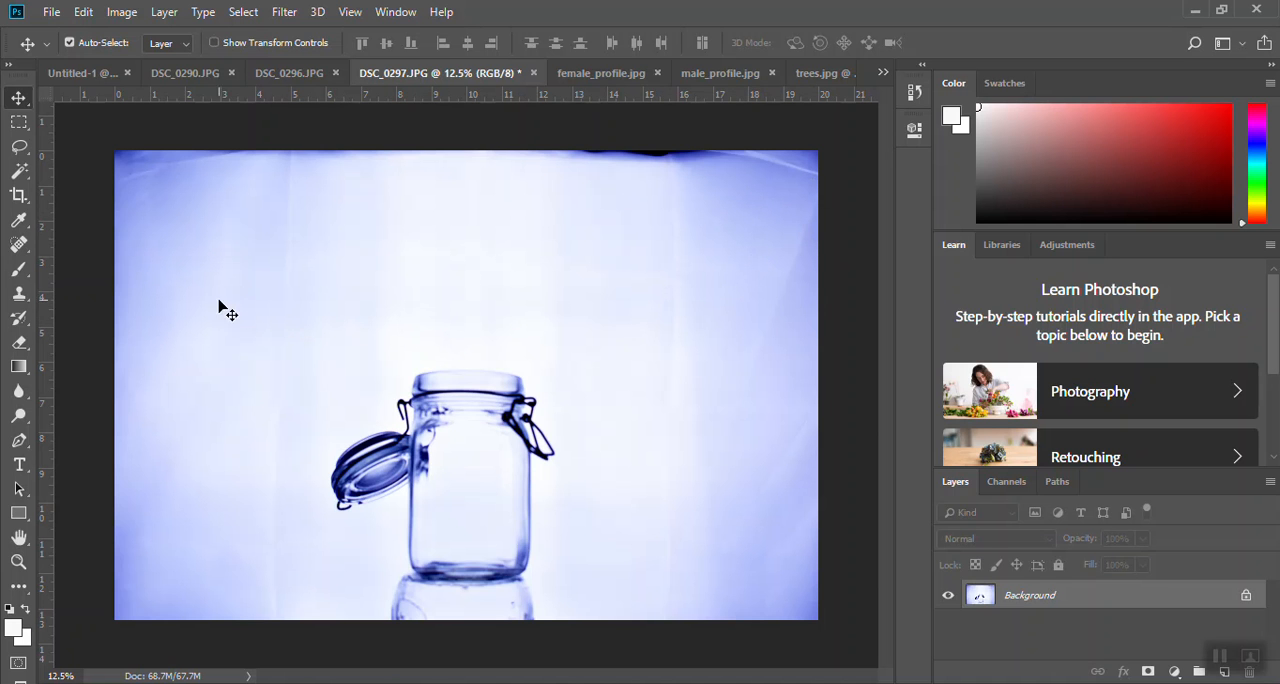
- Duplicate the Background layer as Background copy and hide the original Background layer
{"action": "left_click", "coordinate": [22, 222]}
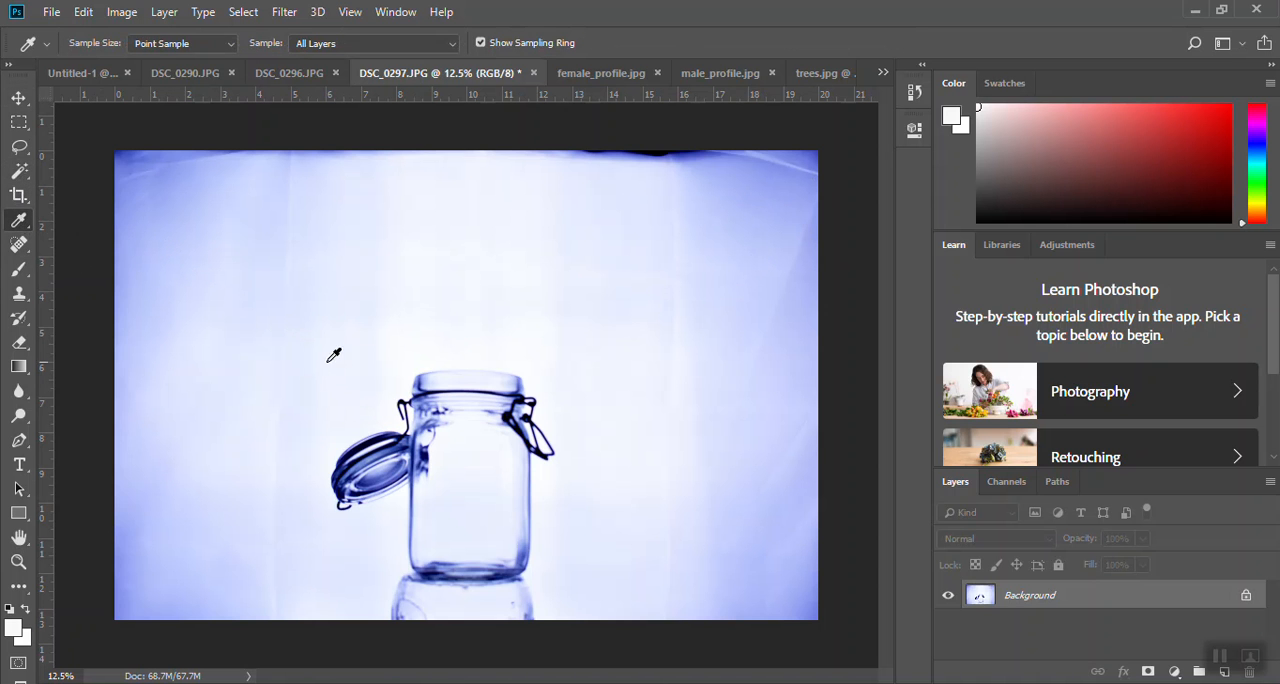
{"action": "right_click", "coordinate": [1109, 598]}
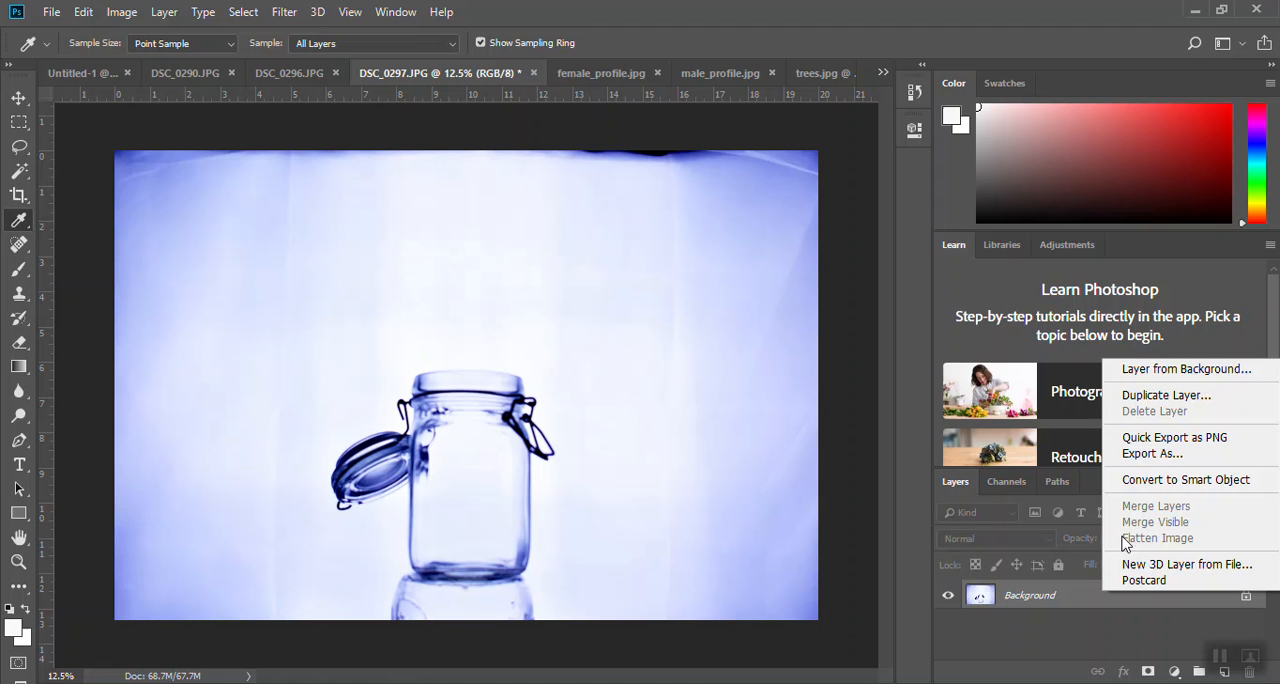
{"action": "left_click", "coordinate": [1165, 395]}
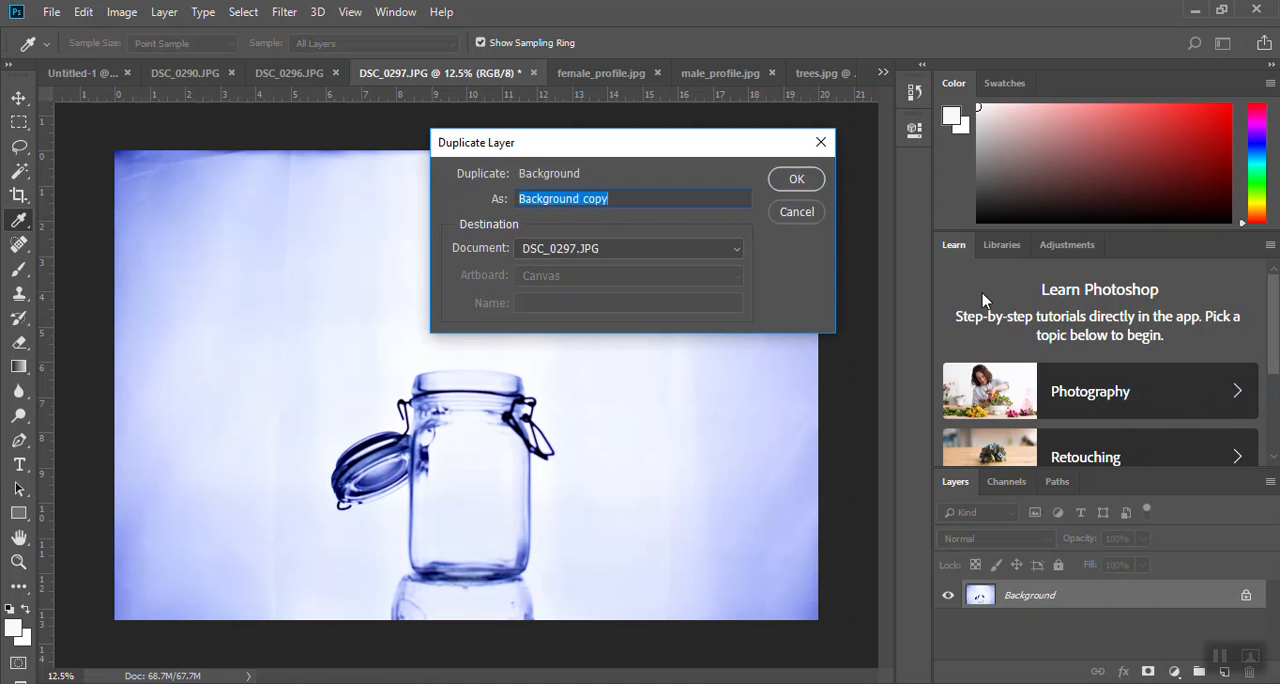
{"action": "left_click", "coordinate": [797, 179]}
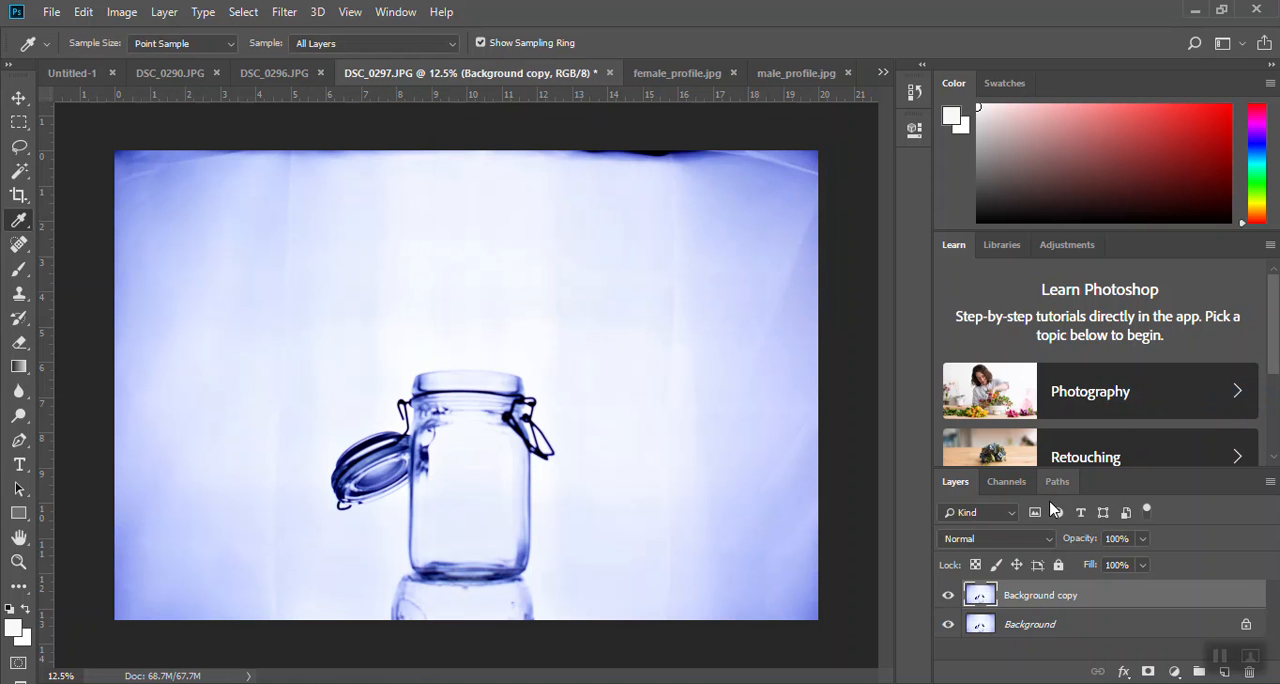
{"action": "left_click", "coordinate": [948, 626]}
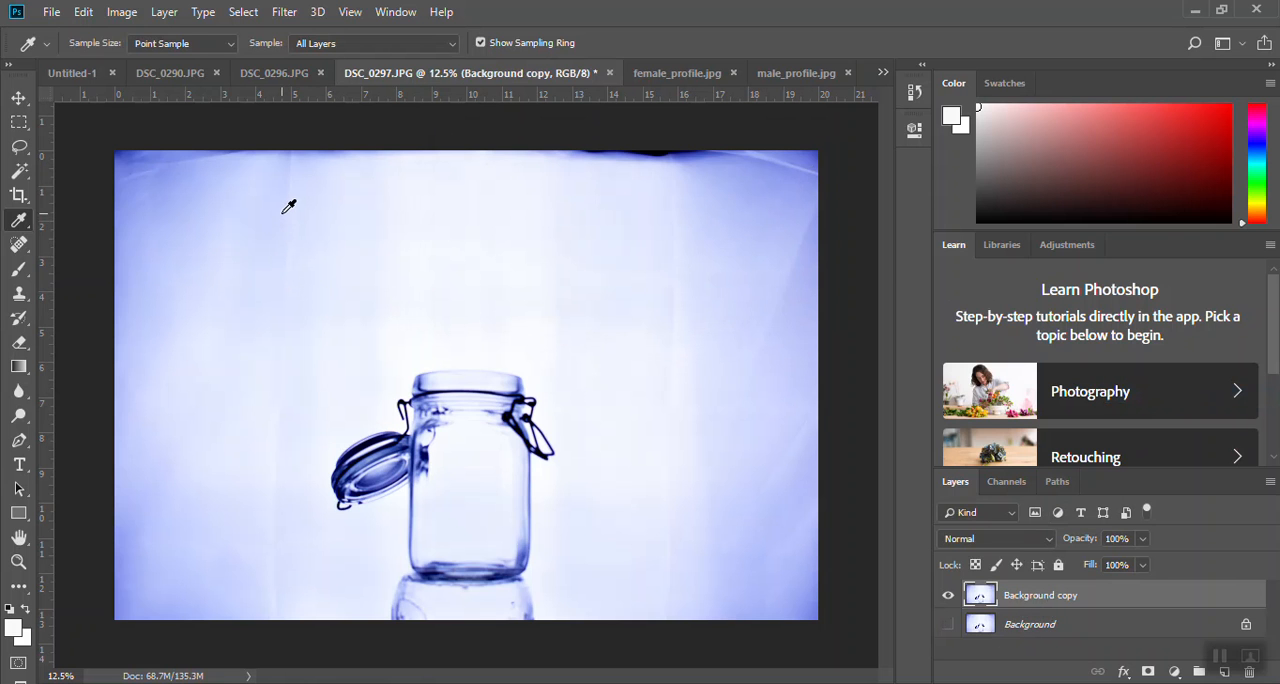
- Sample the pale blue backdrop colour and set up a soft Brush at 25 px, 0% hardness, 61% opacity and 85% flow
{"action": "left_click", "coordinate": [383, 301]}
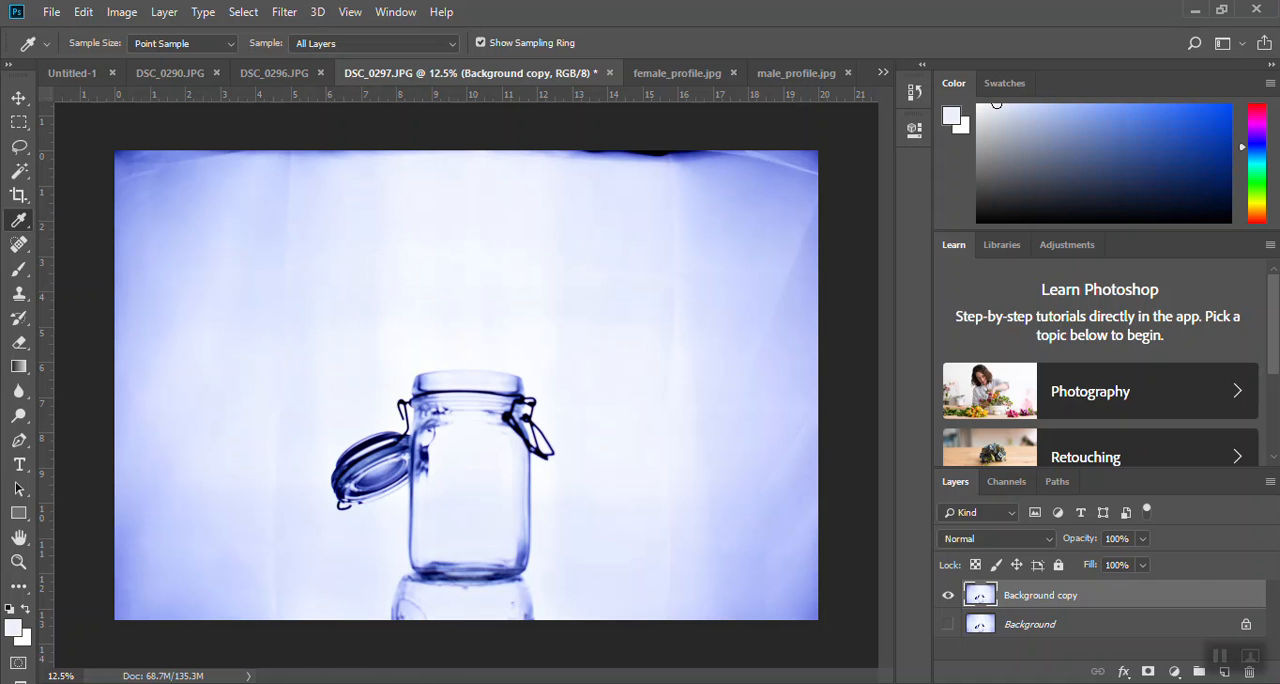
{"action": "left_click", "coordinate": [20, 272]}
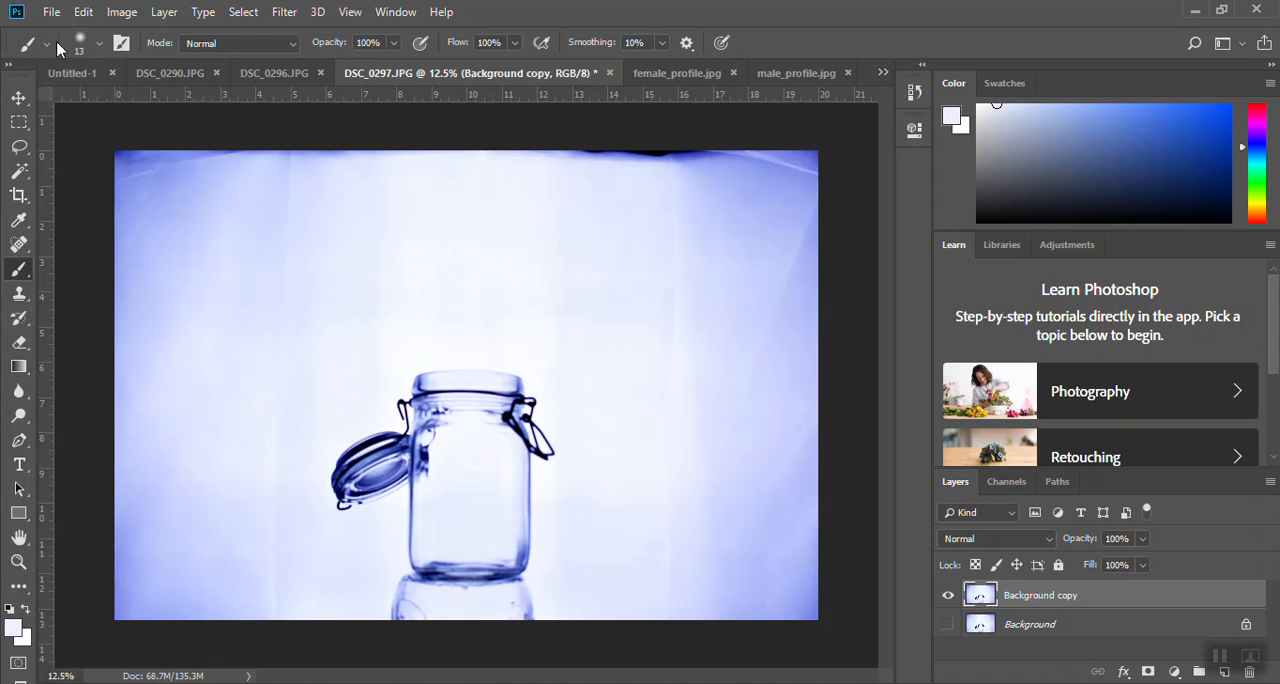
{"action": "left_click", "coordinate": [99, 43]}
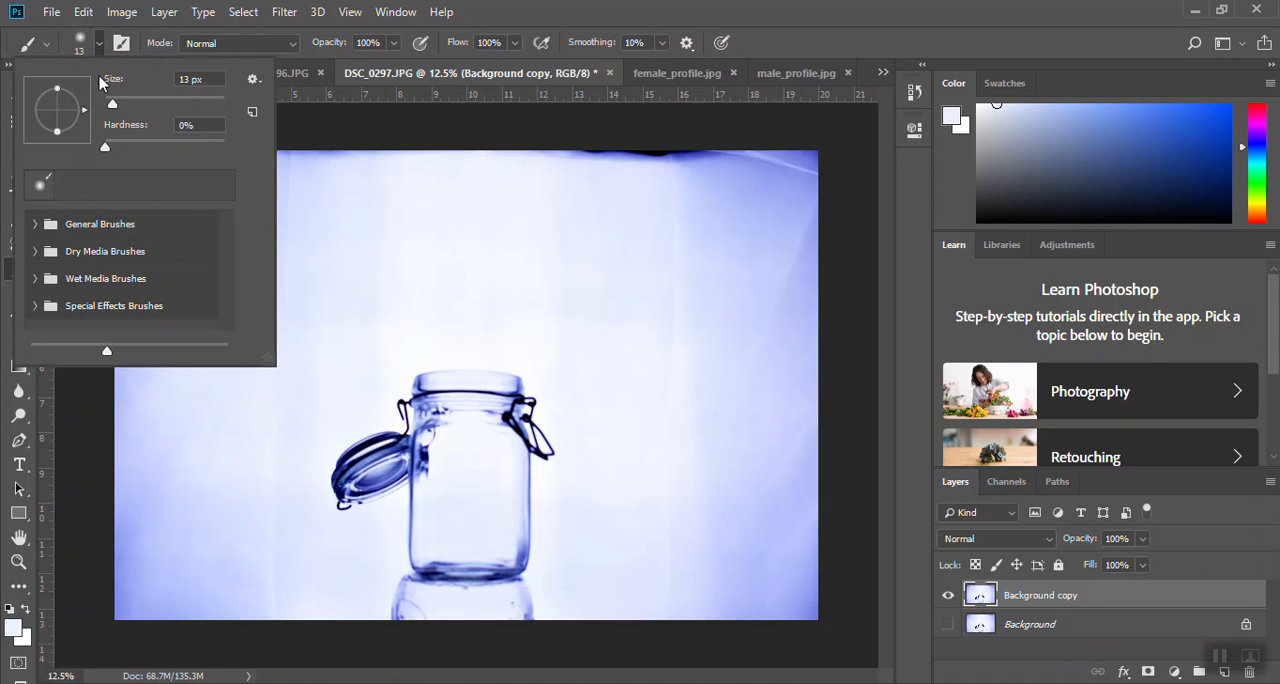
{"action": "left_click", "coordinate": [105, 149]}
{"action": "left_click_drag", "start_coordinate": [111, 106], "coordinate": [118, 111]}
{"action": "left_click", "coordinate": [393, 42]}
{"action": "left_click", "coordinate": [393, 42]}
{"action": "left_click_drag", "start_coordinate": [377, 62], "coordinate": [355, 66]}
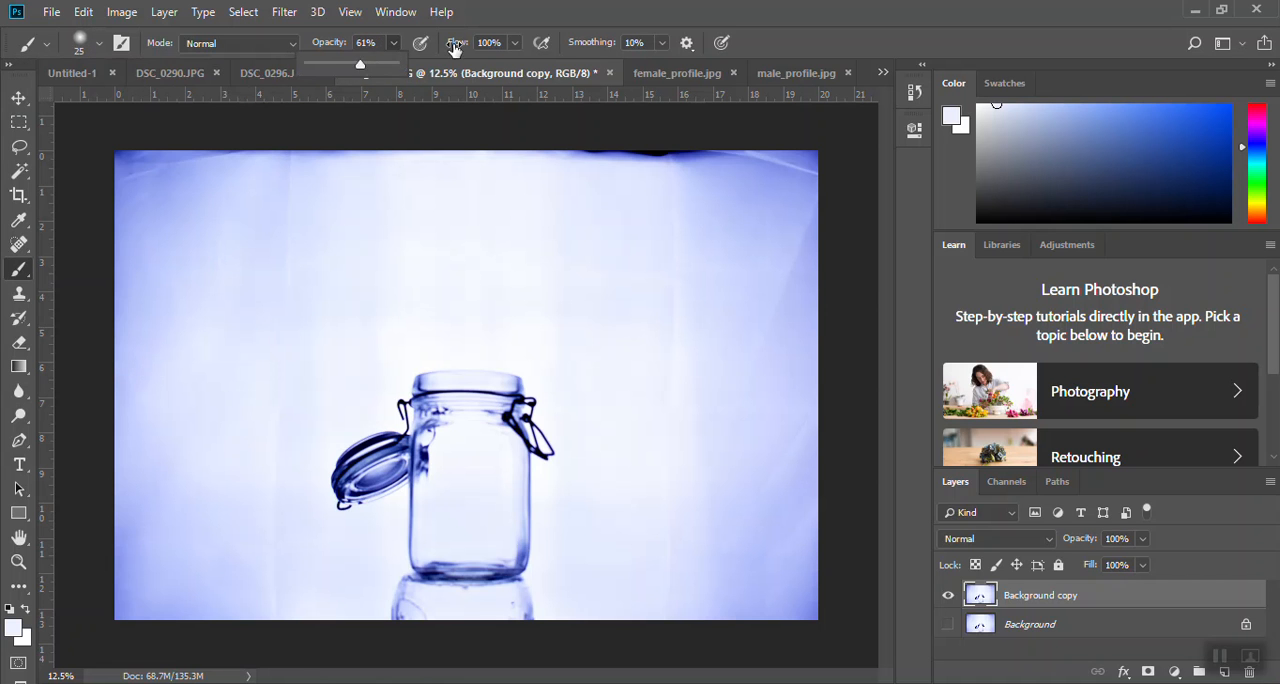
{"action": "left_click", "coordinate": [514, 42]}
{"action": "left_click_drag", "start_coordinate": [504, 66], "coordinate": [501, 66]}
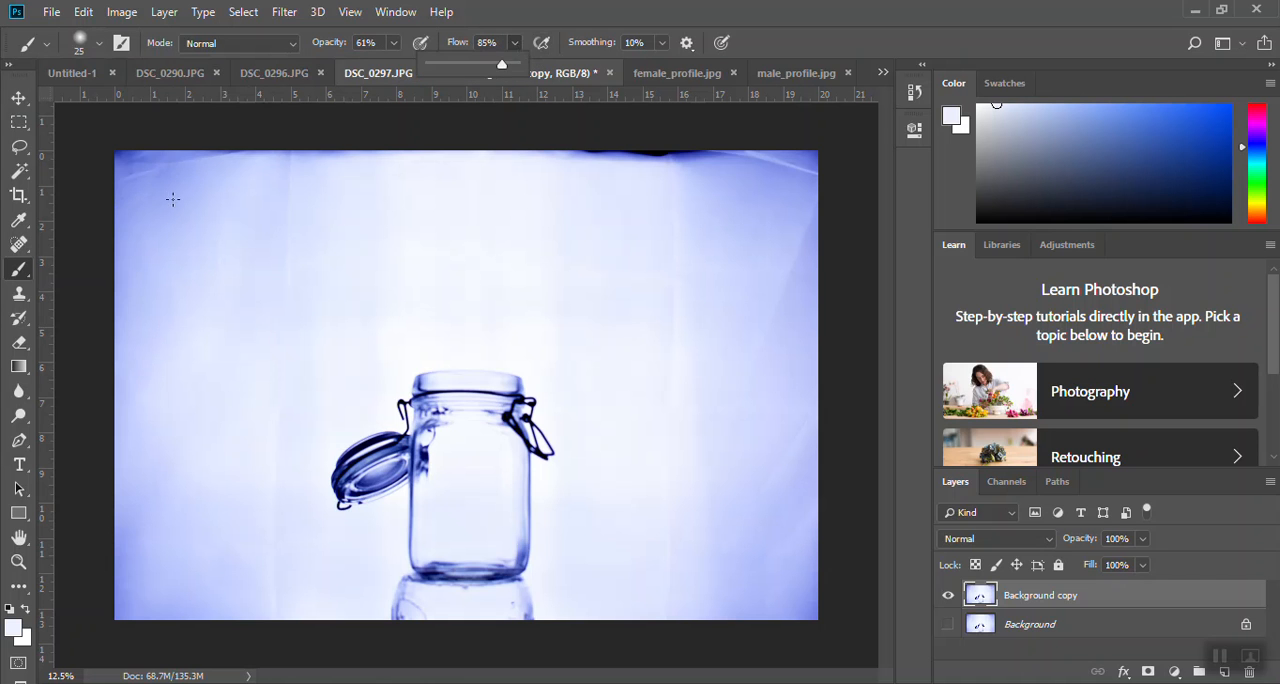
- Enlarge the brush to 500 px and paint the pale blue over the darker edges and corners of the backdrop around the jar
{"action": "left_click_drag", "start_coordinate": [162, 228], "coordinate": [170, 207]}
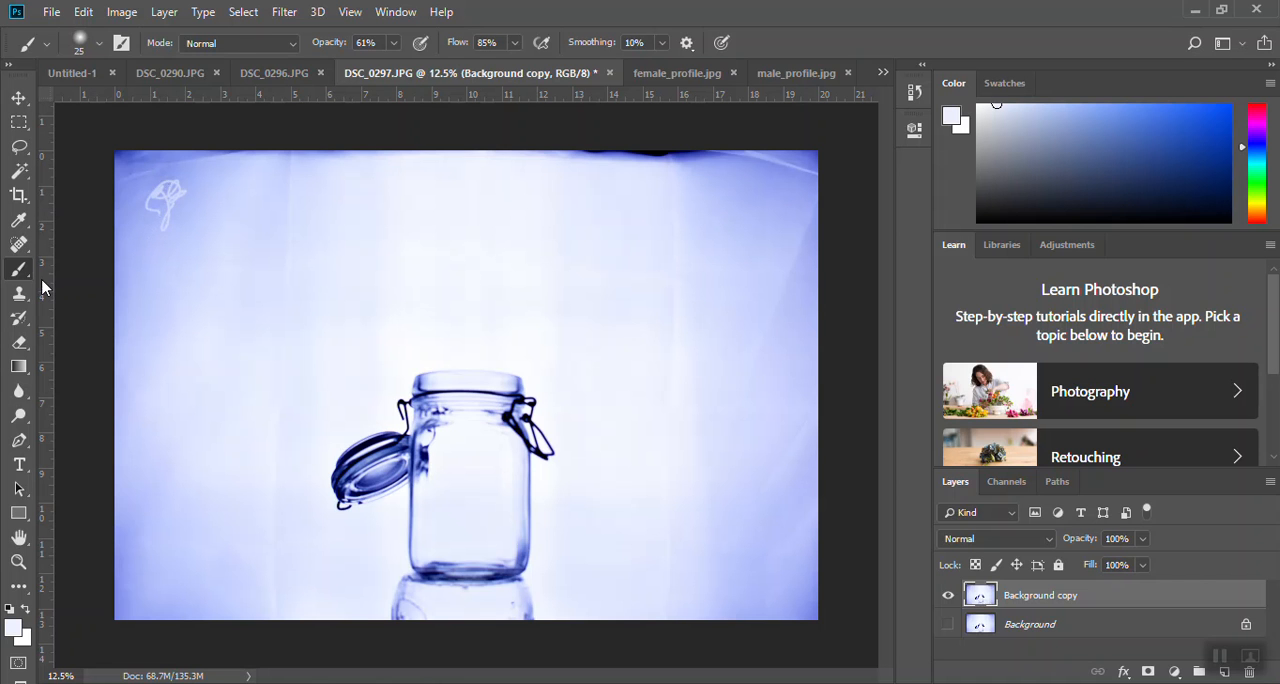
{"action": "key", "text": "ctrl+z"}
{"action": "key", "text": "bracketright"}
{"action": "key", "text": "bracketright"}
{"action": "key", "text": "bracketright"}
{"action": "key", "text": "bracketright"}
{"action": "key", "text": "bracketright"}
{"action": "mouse_move", "coordinate": [171, 175]}
{"action": "left_mouse_down"}
{"action": "mouse_move", "coordinate": [196, 222]}
{"action": "mouse_move", "coordinate": [159, 191]}
{"action": "mouse_move", "coordinate": [206, 156]}
{"action": "mouse_move", "coordinate": [231, 170]}
{"action": "mouse_move", "coordinate": [373, 143]}
{"action": "mouse_move", "coordinate": [168, 136]}
{"action": "mouse_move", "coordinate": [141, 197]}
{"action": "mouse_move", "coordinate": [144, 131]}
{"action": "mouse_move", "coordinate": [126, 256]}
{"action": "mouse_move", "coordinate": [136, 221]}
{"action": "mouse_move", "coordinate": [154, 234]}
{"action": "mouse_move", "coordinate": [154, 299]}
{"action": "mouse_move", "coordinate": [124, 252]}
{"action": "mouse_move", "coordinate": [134, 173]}
{"action": "mouse_move", "coordinate": [168, 314]}
{"action": "mouse_move", "coordinate": [189, 322]}
{"action": "mouse_move", "coordinate": [187, 233]}
{"action": "mouse_move", "coordinate": [117, 422]}
{"action": "mouse_move", "coordinate": [162, 435]}
{"action": "mouse_move", "coordinate": [149, 359]}
{"action": "mouse_move", "coordinate": [151, 526]}
{"action": "mouse_move", "coordinate": [111, 594]}
{"action": "mouse_move", "coordinate": [128, 484]}
{"action": "mouse_move", "coordinate": [168, 583]}
{"action": "mouse_move", "coordinate": [134, 611]}
{"action": "mouse_move", "coordinate": [227, 615]}
{"action": "mouse_move", "coordinate": [250, 551]}
{"action": "mouse_move", "coordinate": [121, 603]}
{"action": "mouse_move", "coordinate": [136, 576]}
{"action": "mouse_move", "coordinate": [123, 484]}
{"action": "mouse_move", "coordinate": [138, 277]}
{"action": "mouse_move", "coordinate": [129, 196]}
{"action": "mouse_move", "coordinate": [162, 163]}
{"action": "mouse_move", "coordinate": [213, 156]}
{"action": "mouse_move", "coordinate": [138, 155]}
{"action": "mouse_move", "coordinate": [233, 162]}
{"action": "mouse_move", "coordinate": [134, 156]}
{"action": "mouse_move", "coordinate": [299, 184]}
{"action": "mouse_move", "coordinate": [234, 222]}
{"action": "mouse_move", "coordinate": [262, 299]}
{"action": "mouse_move", "coordinate": [282, 234]}
{"action": "mouse_move", "coordinate": [307, 213]}
{"action": "mouse_move", "coordinate": [506, 134]}
{"action": "mouse_move", "coordinate": [601, 160]}
{"action": "mouse_move", "coordinate": [574, 155]}
{"action": "mouse_move", "coordinate": [770, 167]}
{"action": "mouse_move", "coordinate": [534, 132]}
{"action": "mouse_move", "coordinate": [817, 164]}
{"action": "mouse_move", "coordinate": [820, 176]}
{"action": "mouse_move", "coordinate": [814, 149]}
{"action": "mouse_move", "coordinate": [789, 485]}
{"action": "mouse_move", "coordinate": [806, 576]}
{"action": "mouse_move", "coordinate": [806, 555]}
{"action": "mouse_move", "coordinate": [821, 582]}
{"action": "mouse_move", "coordinate": [768, 641]}
{"action": "mouse_move", "coordinate": [775, 569]}
{"action": "mouse_move", "coordinate": [754, 514]}
{"action": "mouse_move", "coordinate": [762, 469]}
{"action": "mouse_move", "coordinate": [772, 489]}
{"action": "mouse_move", "coordinate": [783, 468]}
{"action": "mouse_move", "coordinate": [758, 466]}
{"action": "mouse_move", "coordinate": [748, 263]}
{"action": "mouse_move", "coordinate": [731, 343]}
{"action": "mouse_move", "coordinate": [797, 317]}
{"action": "mouse_move", "coordinate": [819, 162]}
{"action": "mouse_move", "coordinate": [631, 137]}
{"action": "mouse_move", "coordinate": [734, 217]}
{"action": "mouse_move", "coordinate": [683, 237]}
{"action": "mouse_move", "coordinate": [786, 355]}
{"action": "mouse_move", "coordinate": [800, 191]}
{"action": "mouse_move", "coordinate": [789, 143]}
{"action": "mouse_move", "coordinate": [803, 189]}
{"action": "mouse_move", "coordinate": [798, 441]}
{"action": "mouse_move", "coordinate": [754, 403]}
{"action": "mouse_move", "coordinate": [677, 497]}
{"action": "mouse_move", "coordinate": [729, 534]}
{"action": "mouse_move", "coordinate": [826, 564]}
{"action": "mouse_move", "coordinate": [826, 497]}
{"action": "mouse_move", "coordinate": [794, 594]}
{"action": "left_mouse_up"}
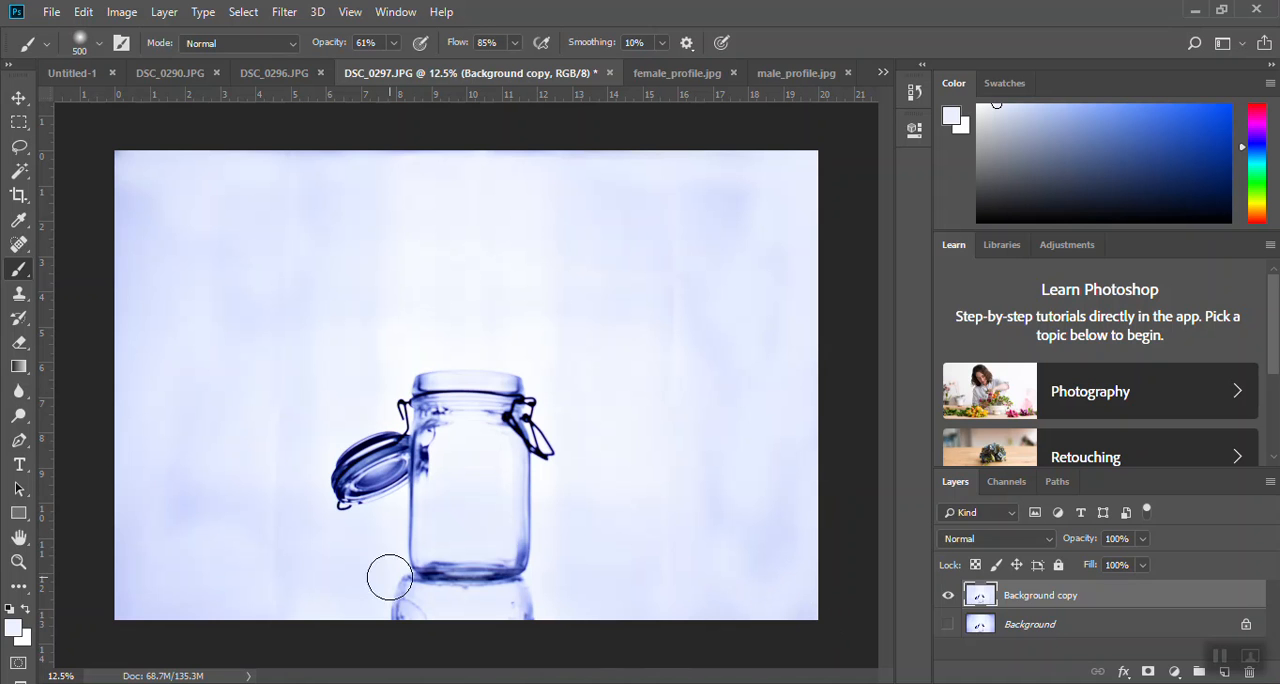
{"action": "mouse_move", "coordinate": [308, 155]}
{"action": "left_mouse_down"}
{"action": "mouse_move", "coordinate": [369, 152]}
{"action": "mouse_move", "coordinate": [257, 138]}
{"action": "left_mouse_up"}
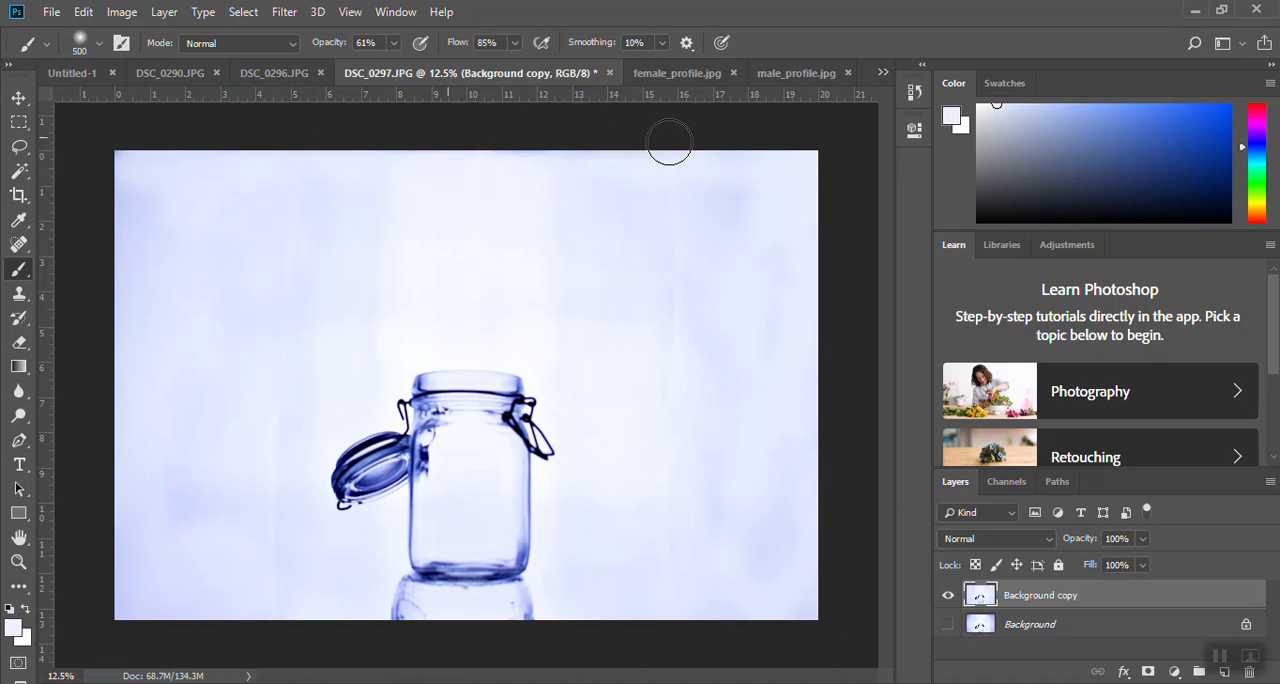
{"action": "mouse_move", "coordinate": [784, 154]}
{"action": "left_mouse_down"}
{"action": "mouse_move", "coordinate": [709, 250]}
{"action": "mouse_move", "coordinate": [704, 180]}
{"action": "mouse_move", "coordinate": [818, 141]}
{"action": "mouse_move", "coordinate": [822, 197]}
{"action": "mouse_move", "coordinate": [778, 185]}
{"action": "left_mouse_up"}
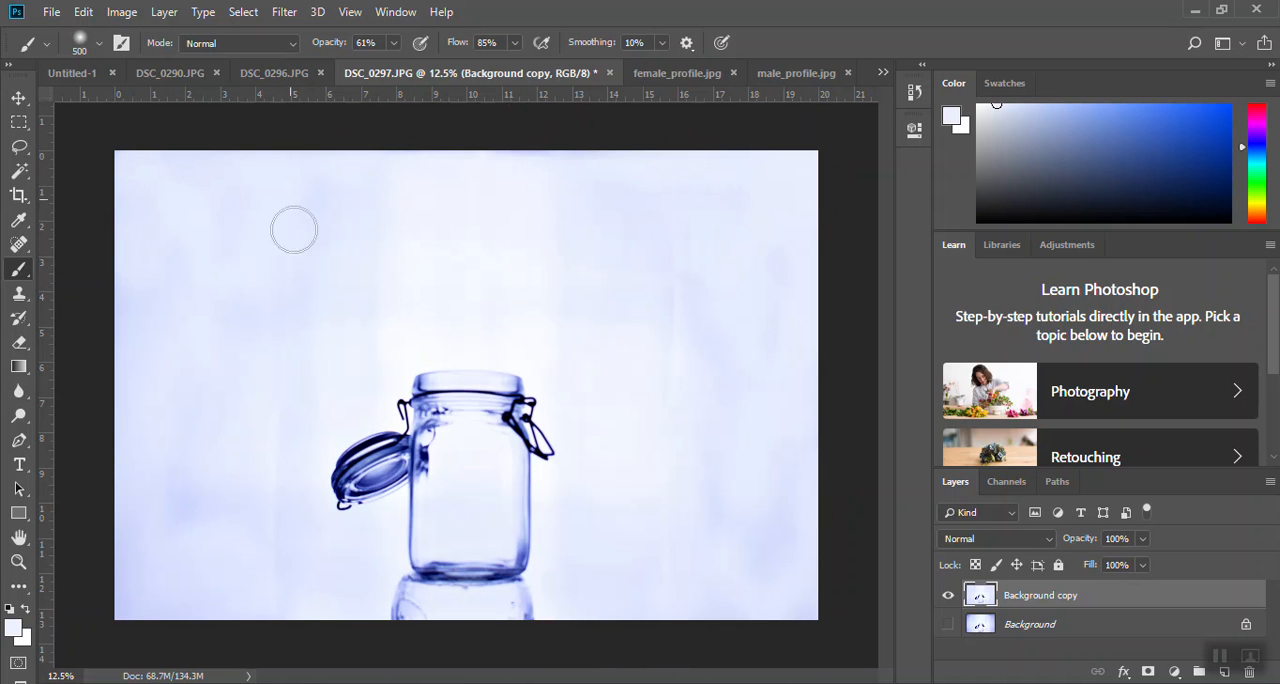
- Paint the pale blue over the remaining darker patches along the backdrop's left edge
{"action": "mouse_move", "coordinate": [89, 340]}
{"action": "left_mouse_down"}
{"action": "mouse_move", "coordinate": [145, 349]}
{"action": "mouse_move", "coordinate": [152, 337]}
{"action": "mouse_move", "coordinate": [132, 383]}
{"action": "mouse_move", "coordinate": [128, 302]}
{"action": "mouse_move", "coordinate": [125, 403]}
{"action": "left_mouse_up"}
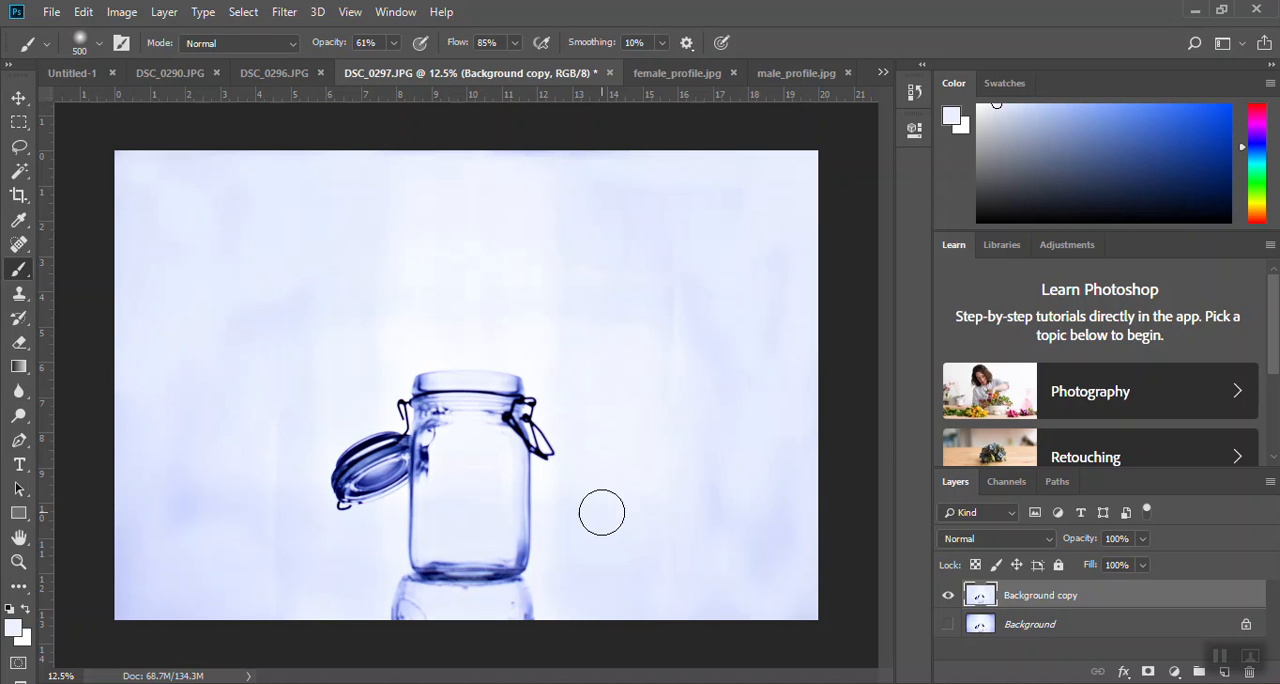
{"action": "left_click", "coordinate": [19, 196]}
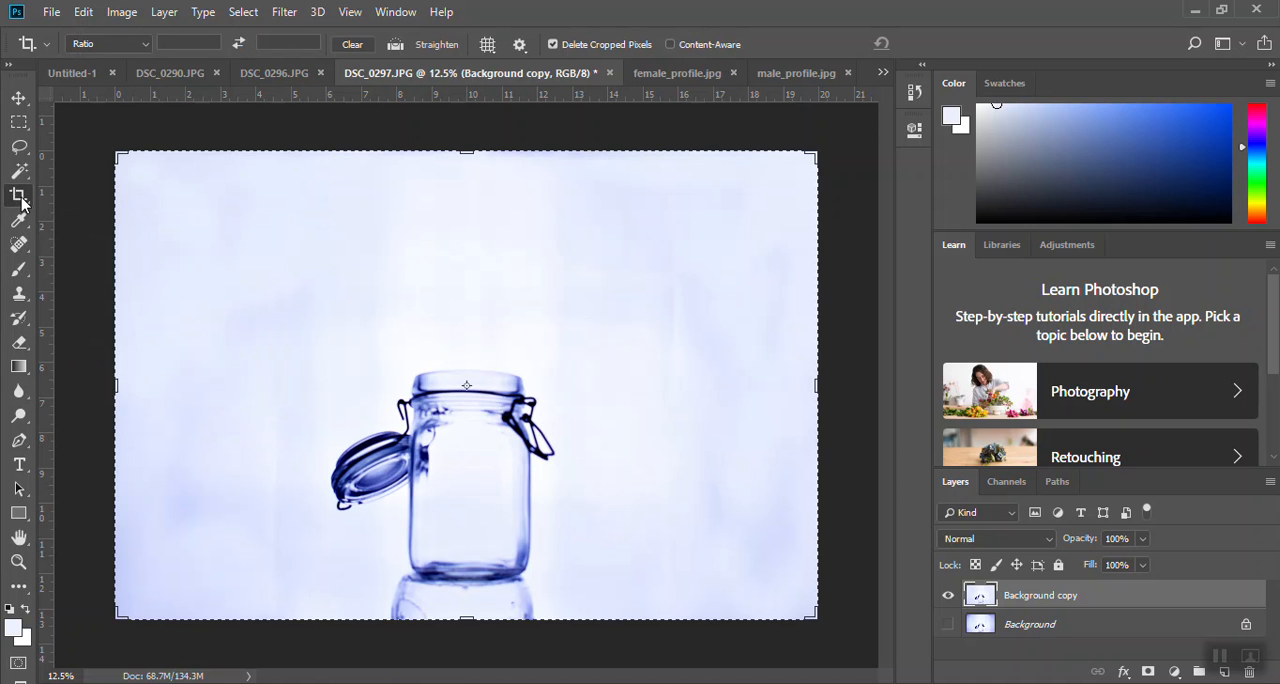
{"action": "left_click", "coordinate": [19, 98]}
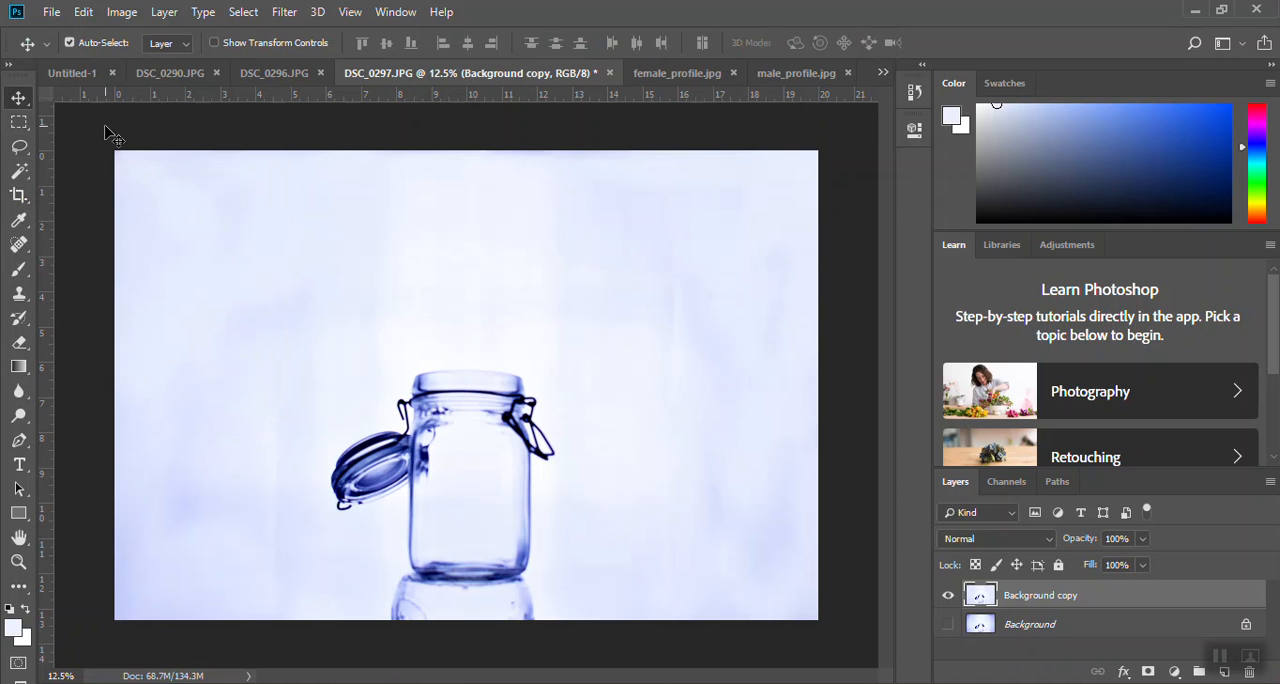
{"action": "left_click", "coordinate": [84, 12]}
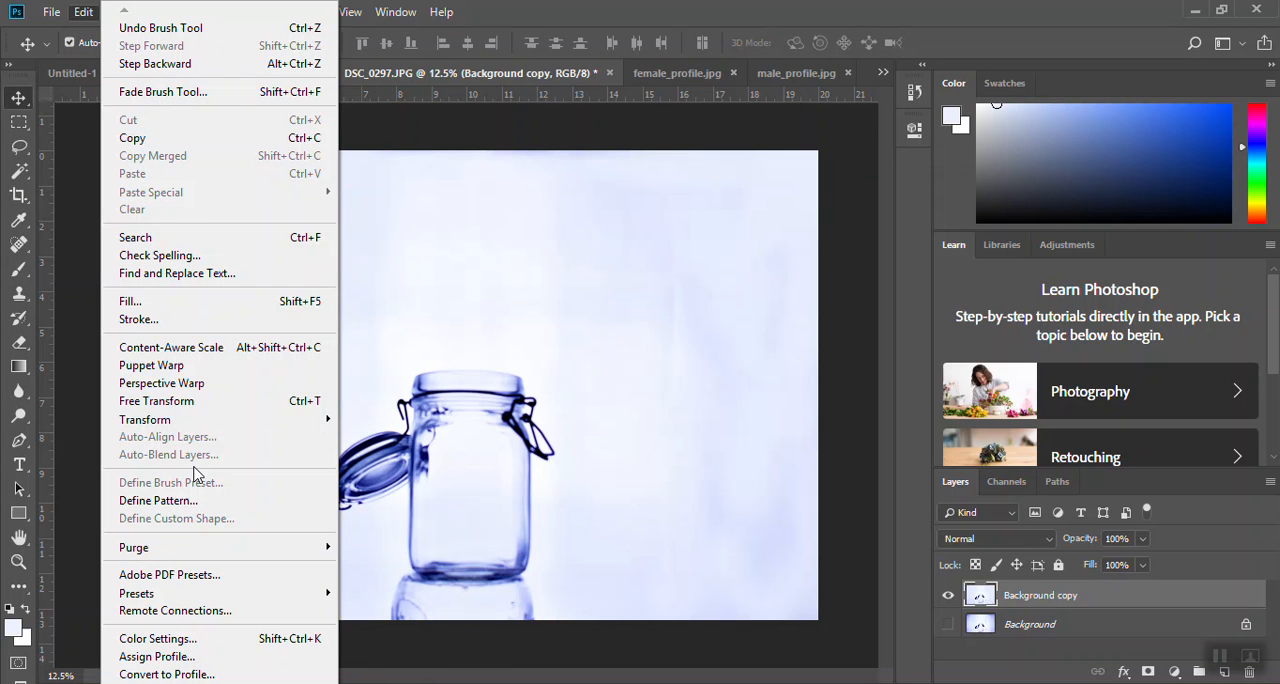
{"action": "mouse_move", "coordinate": [166, 425]}
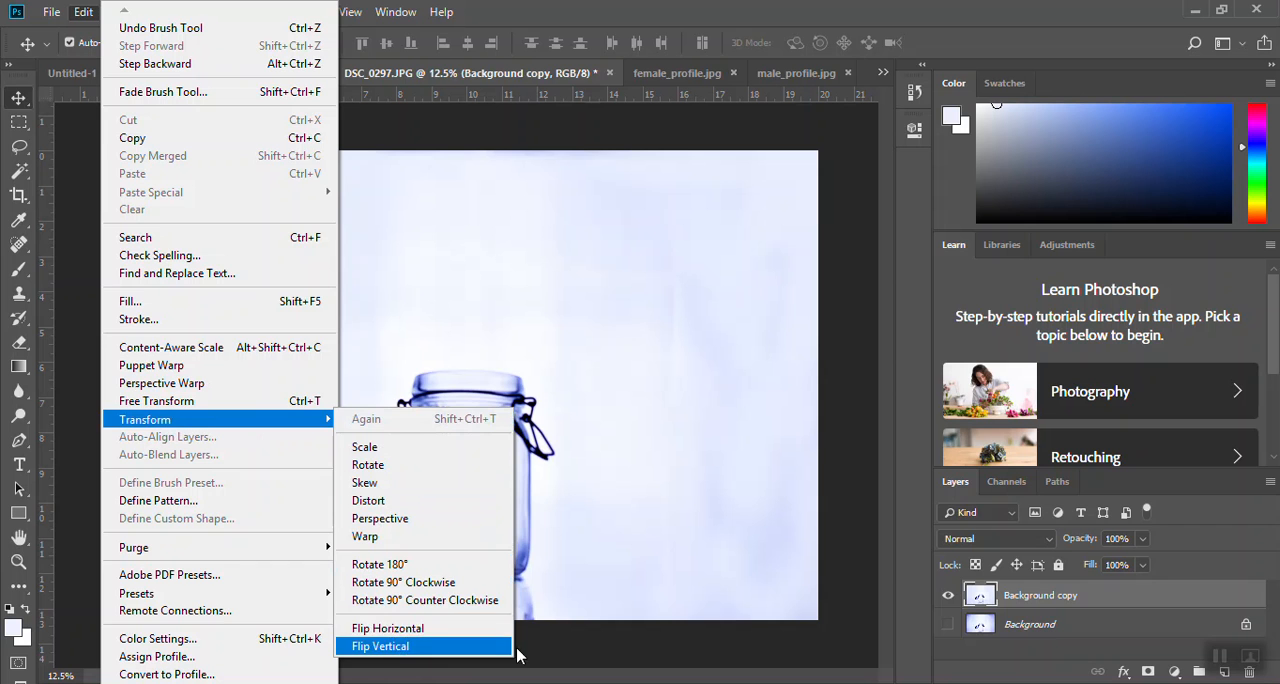
{"action": "left_click", "coordinate": [617, 636]}
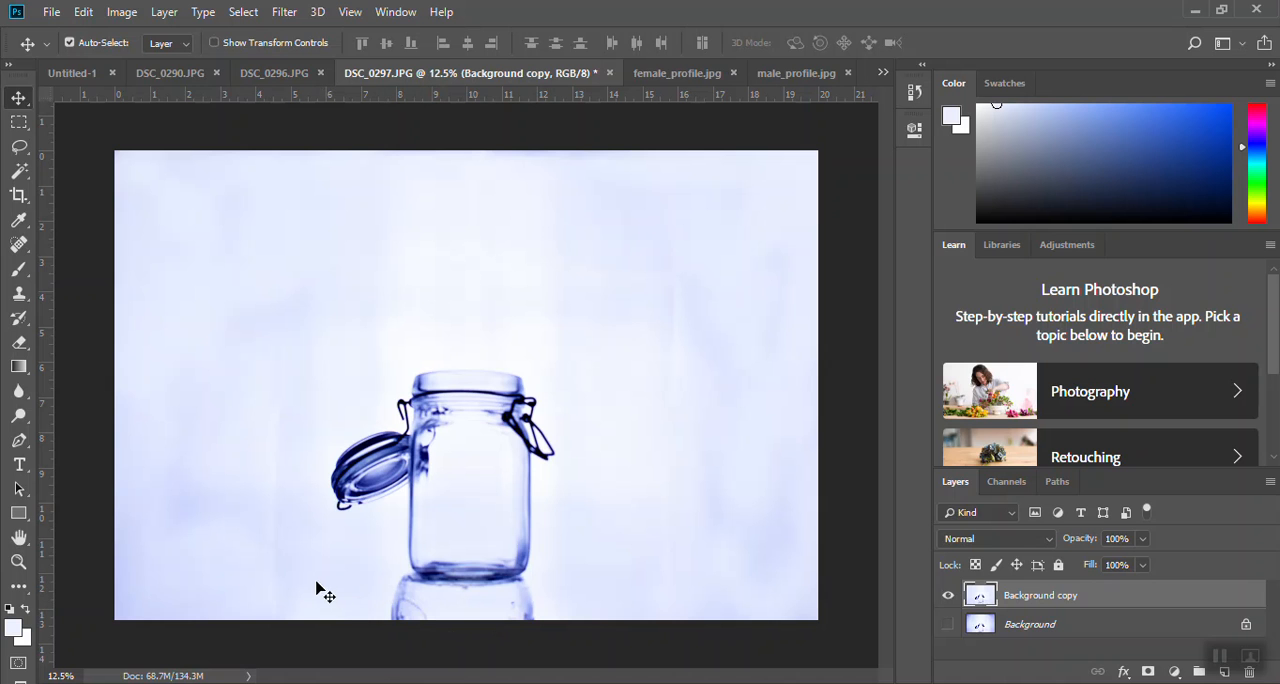
{"action": "left_click", "coordinate": [19, 268]}
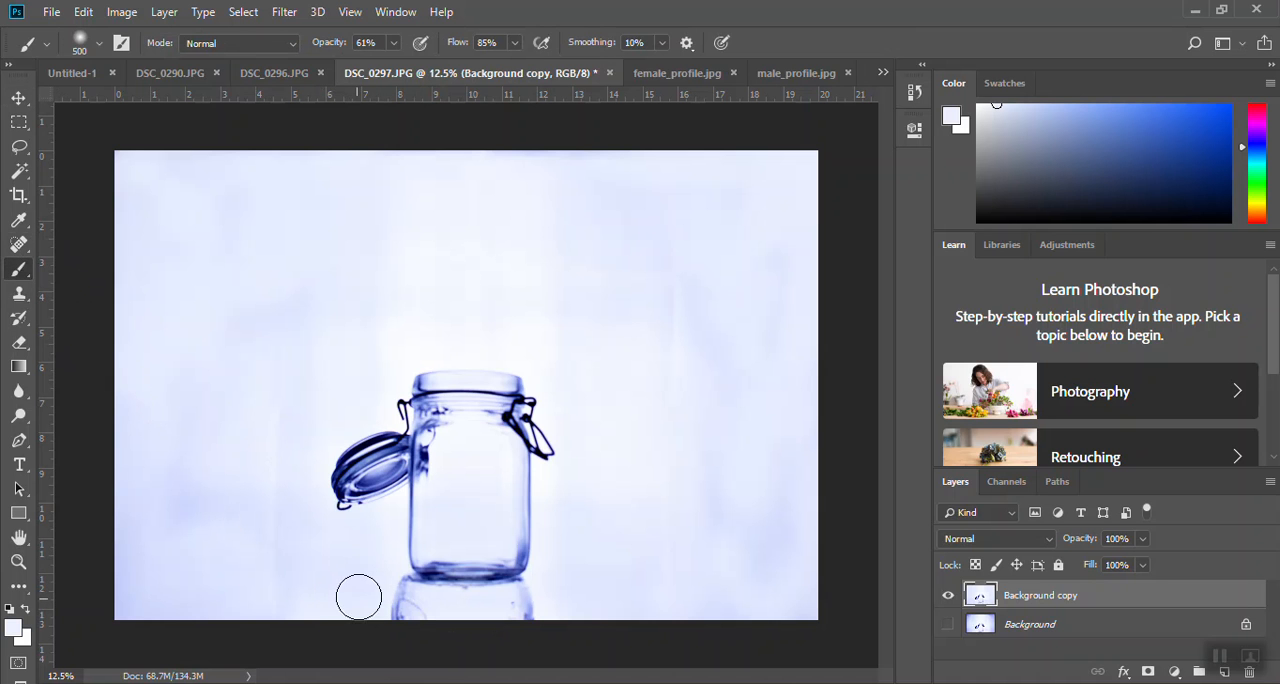
- Remove the jar's reflection below its base with the Clone Stamp at 125 px, cloning clean backdrop over it
{"action": "left_click", "coordinate": [20, 295]}
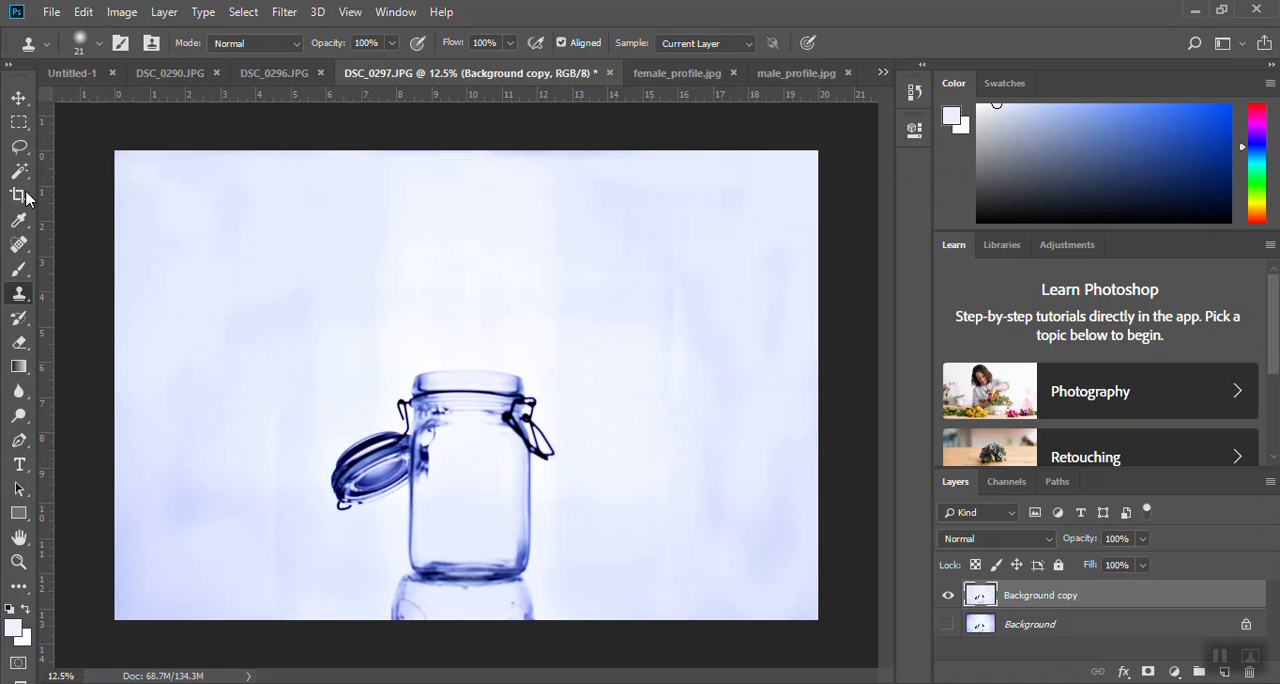
{"action": "left_click_drag", "start_coordinate": [422, 603], "coordinate": [407, 624]}
{"action": "mouse_move", "coordinate": [404, 619]}
{"action": "left_mouse_down"}
{"action": "mouse_move", "coordinate": [405, 584]}
{"action": "mouse_move", "coordinate": [421, 614]}
{"action": "mouse_move", "coordinate": [395, 598]}
{"action": "mouse_move", "coordinate": [441, 620]}
{"action": "mouse_move", "coordinate": [430, 613]}
{"action": "mouse_move", "coordinate": [499, 607]}
{"action": "mouse_move", "coordinate": [475, 622]}
{"action": "mouse_move", "coordinate": [506, 615]}
{"action": "left_mouse_up"}
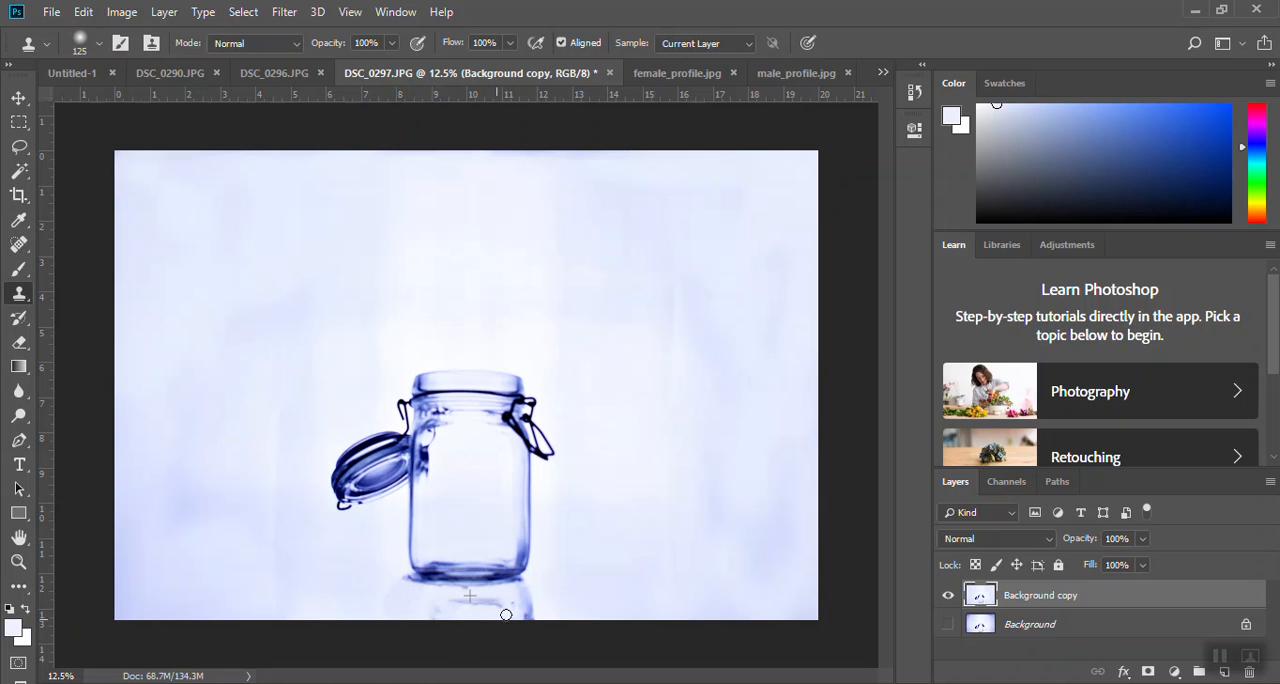
{"action": "left_click", "coordinate": [555, 607], "text": "alt"}
{"action": "left_click_drag", "start_coordinate": [519, 610], "coordinate": [513, 599]}
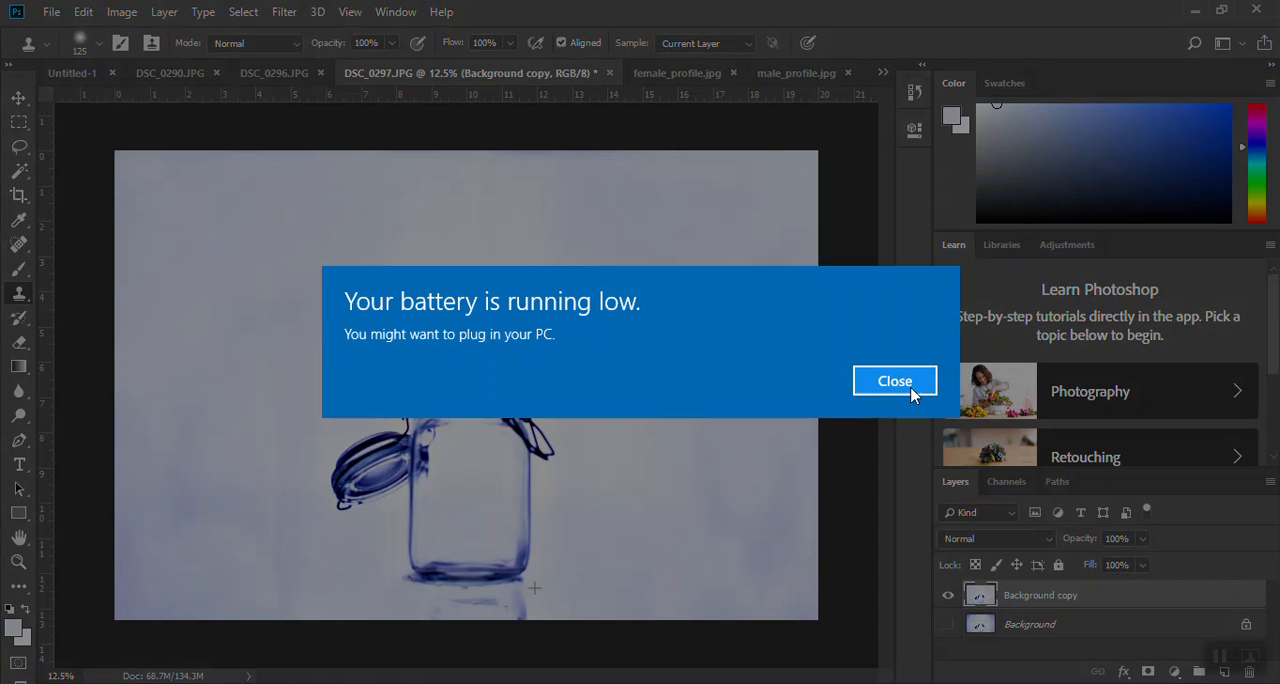
{"action": "left_click", "coordinate": [910, 464]}
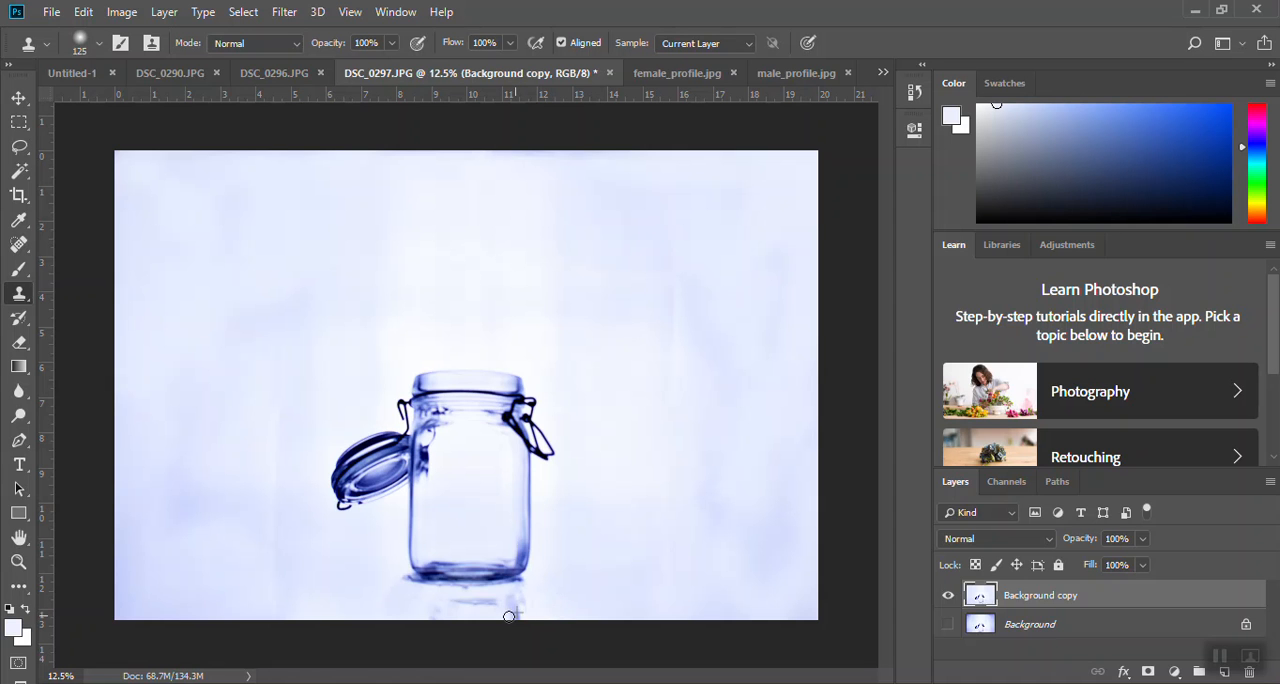
{"action": "mouse_move", "coordinate": [526, 613]}
{"action": "left_mouse_down"}
{"action": "mouse_move", "coordinate": [488, 600]}
{"action": "mouse_move", "coordinate": [498, 608]}
{"action": "left_mouse_up"}
{"action": "mouse_move", "coordinate": [492, 605]}
{"action": "left_mouse_down"}
{"action": "mouse_move", "coordinate": [463, 603]}
{"action": "mouse_move", "coordinate": [472, 609]}
{"action": "left_mouse_up"}
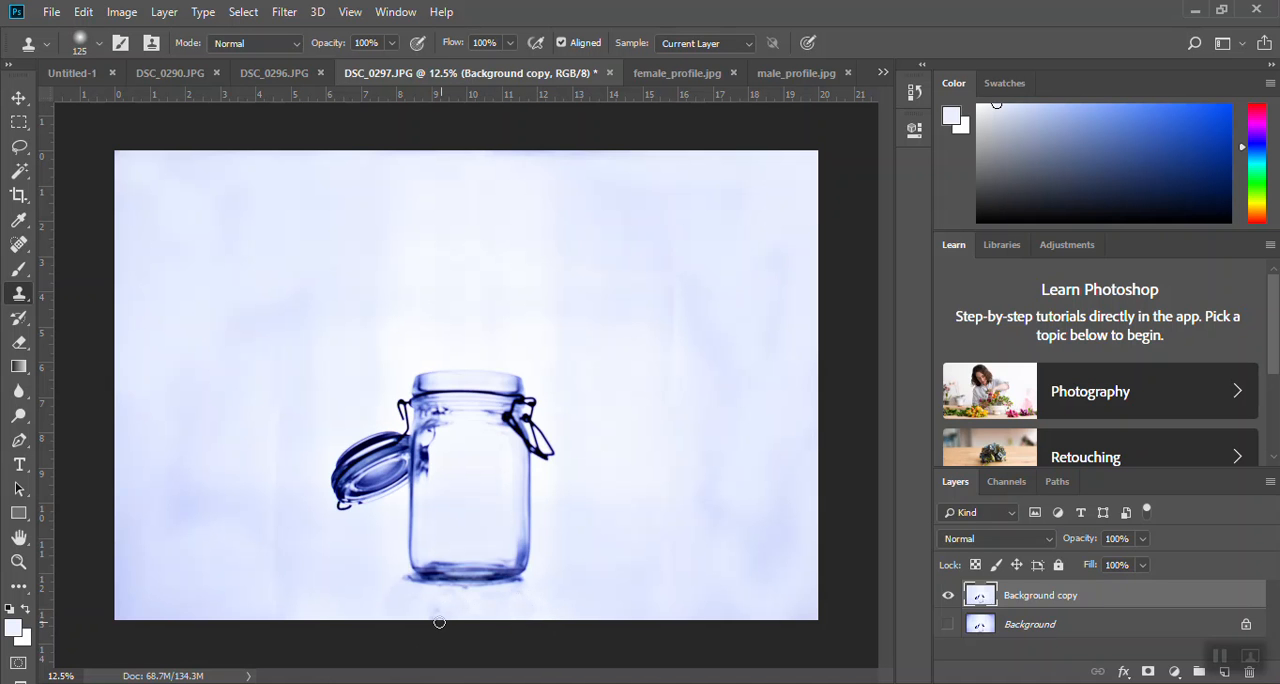